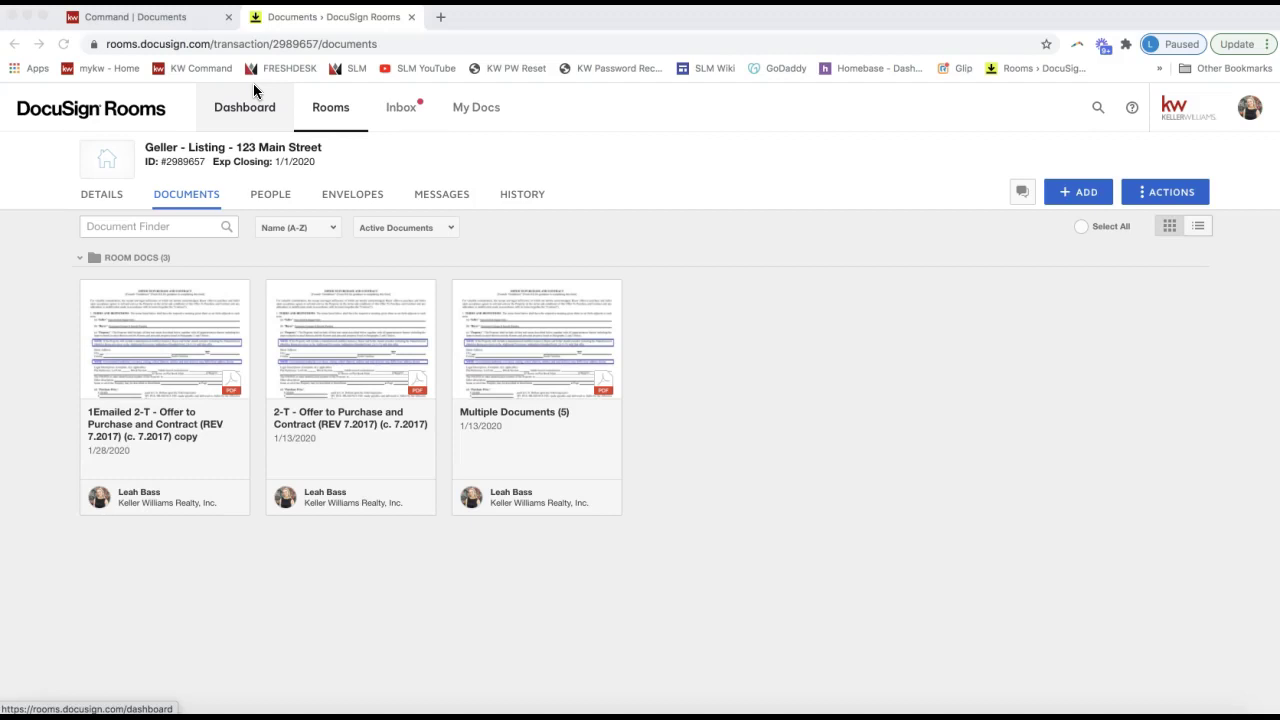
# Enter the web address realestate.docusign.com without loading it.
pyautogui.click(203, 45)
pyautogui.write('realestate.docusign.com')
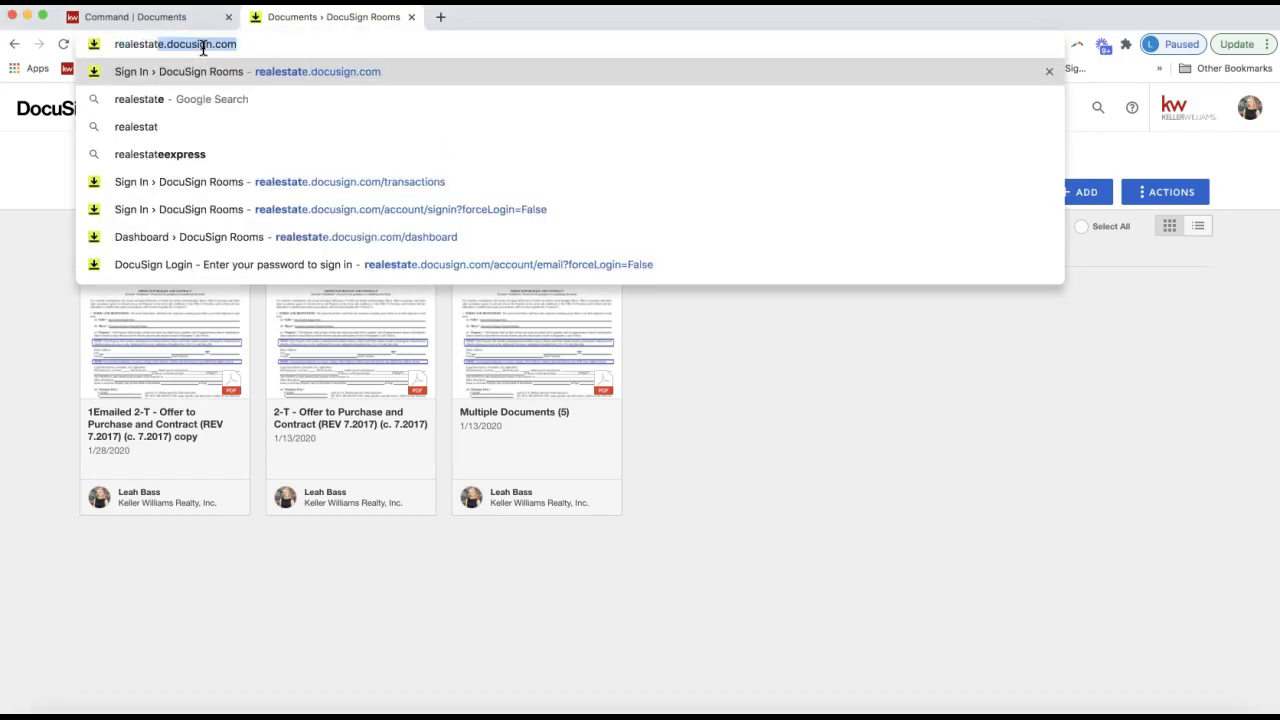
pyautogui.press('Right')
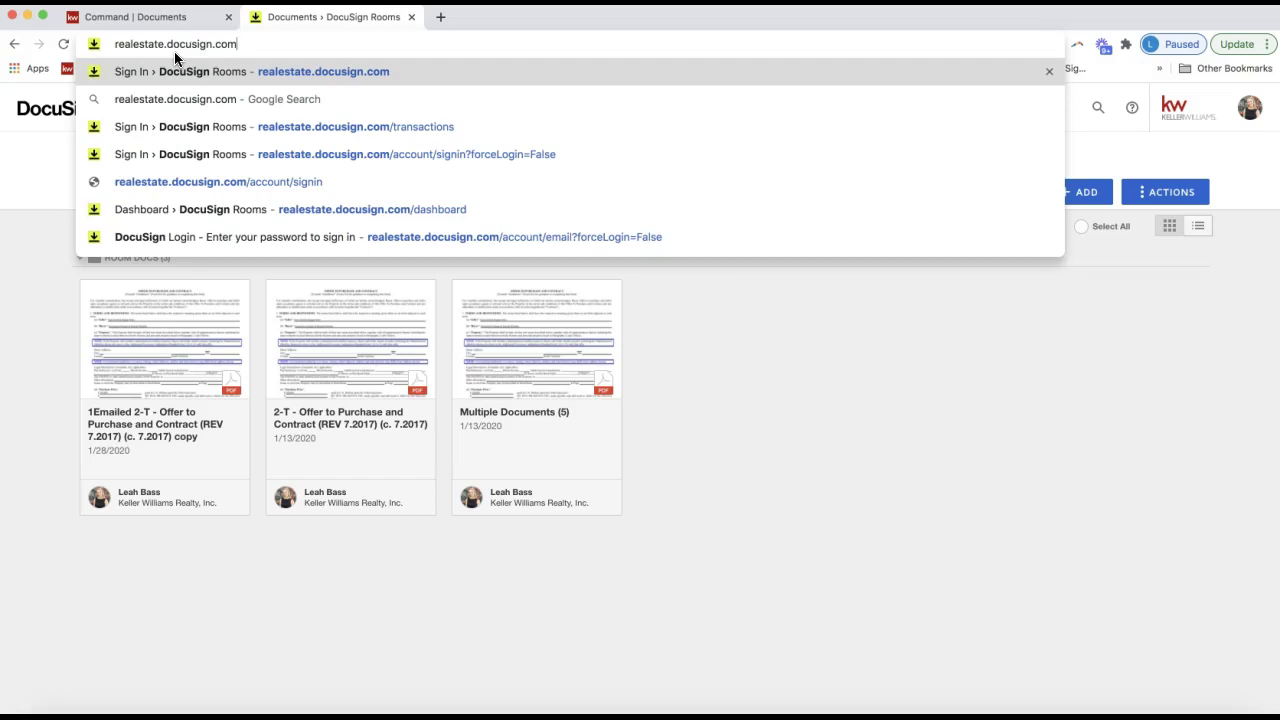
pyautogui.click(708, 343)
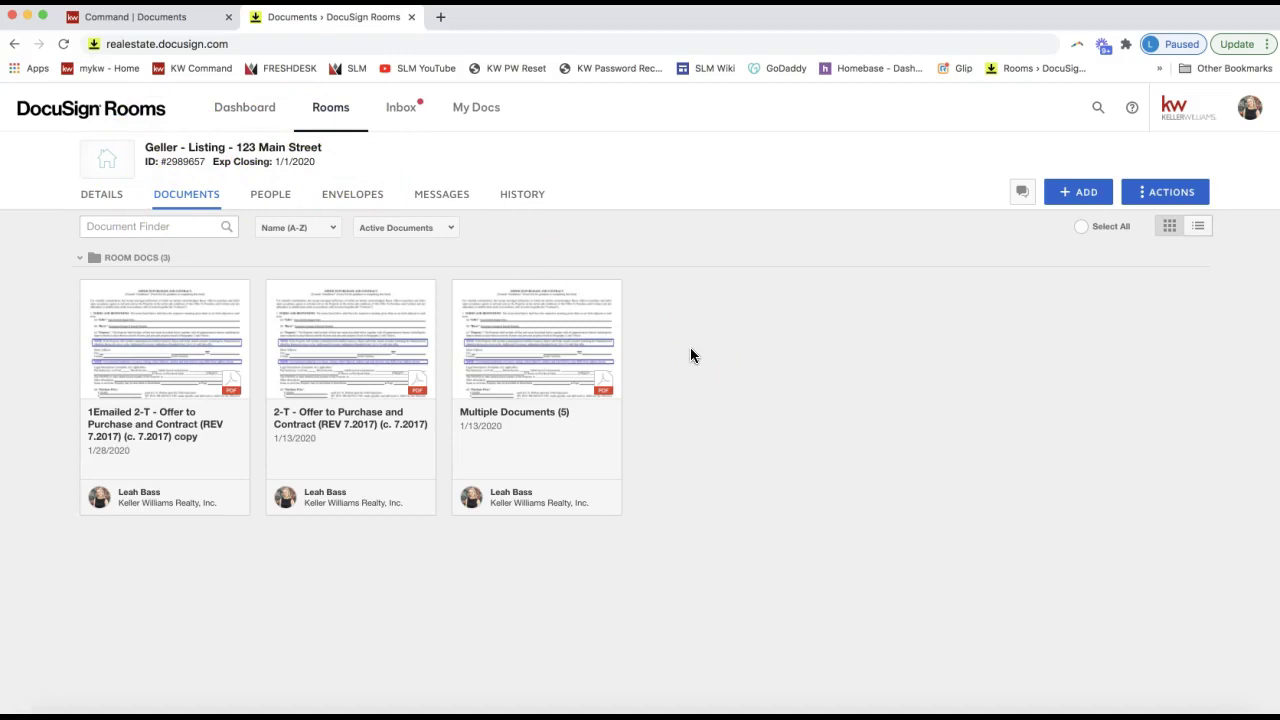
# Open the forms under My Docs and look through the NC Sales File and NC Listing File folders.
pyautogui.click(472, 114)
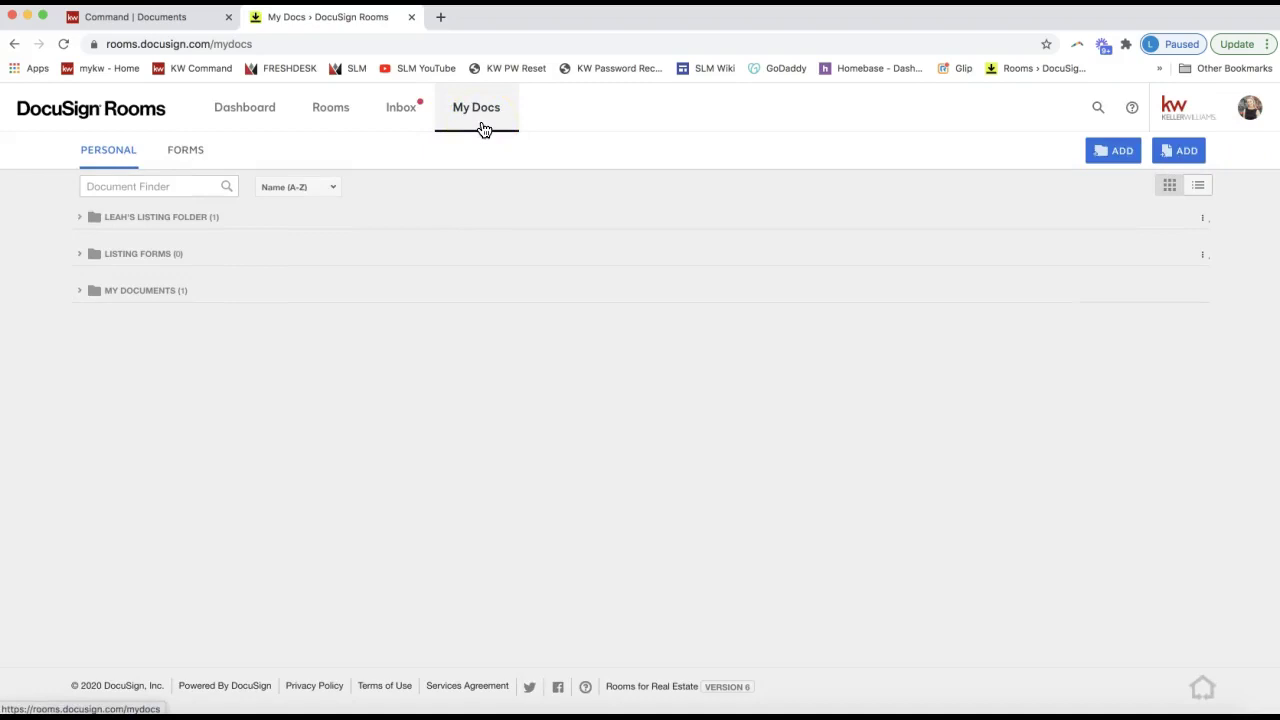
pyautogui.click(484, 129)
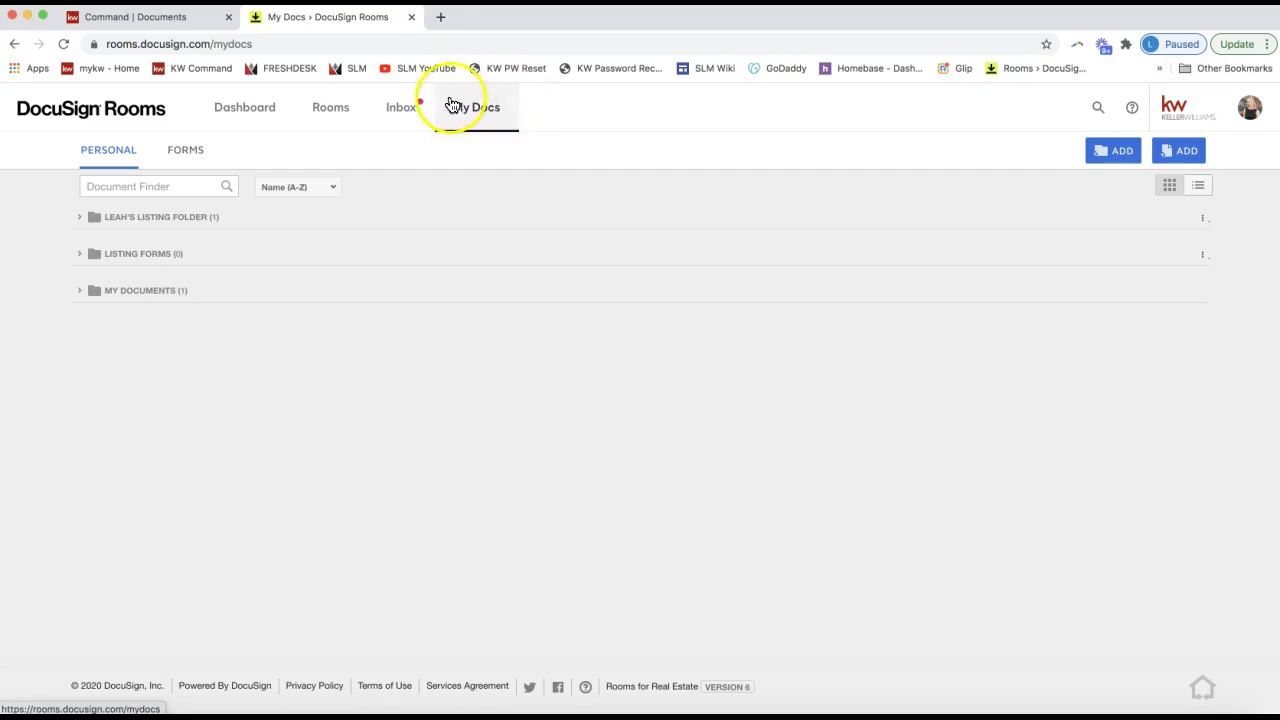
pyautogui.click(179, 155)
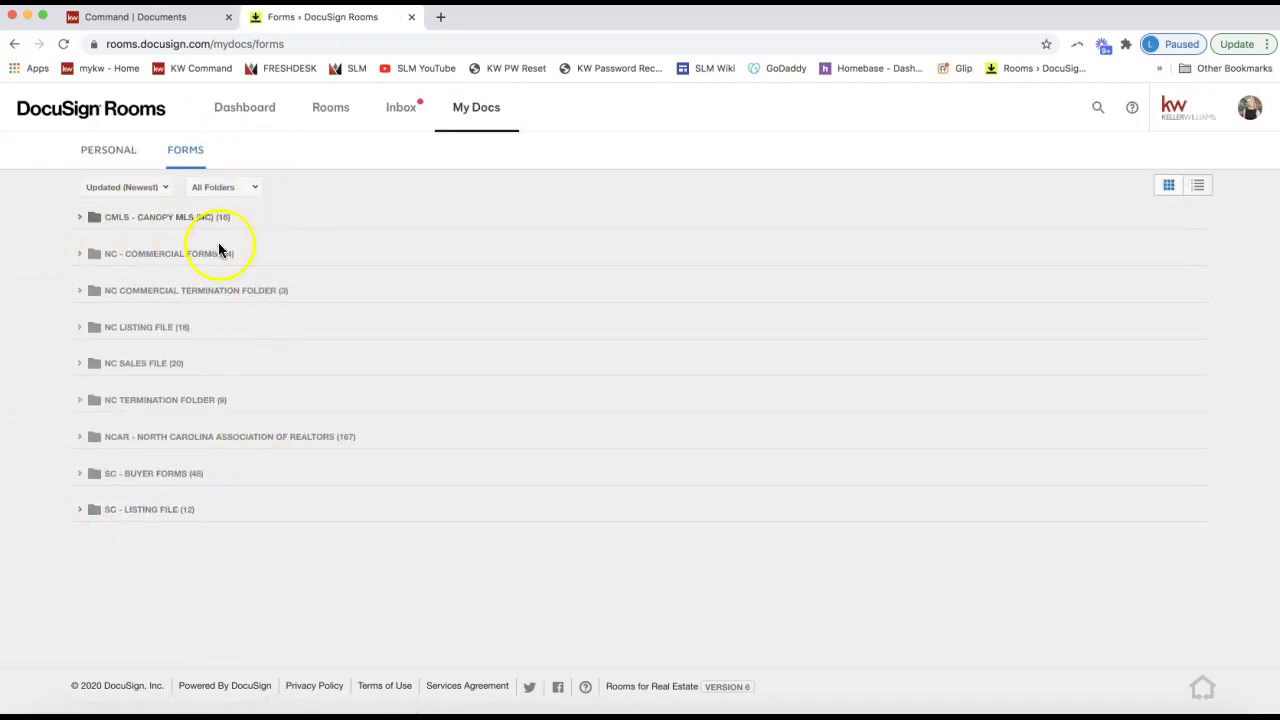
pyautogui.click(81, 365)
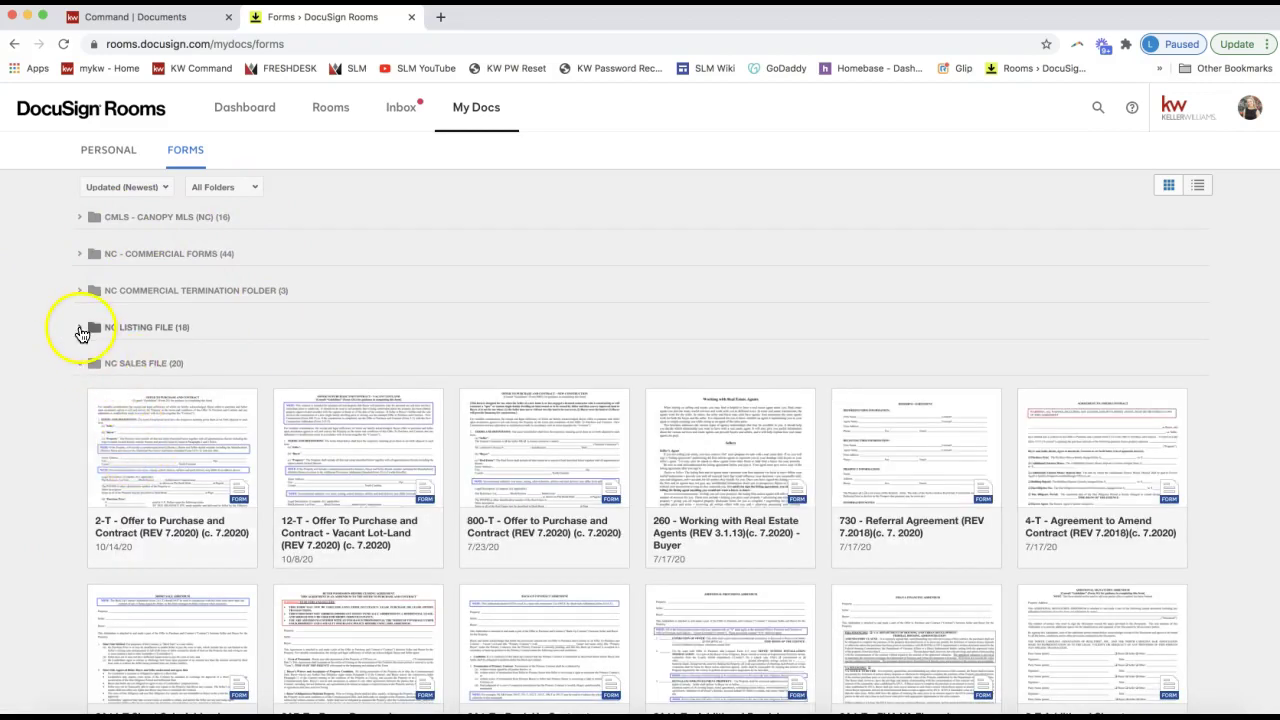
pyautogui.click(80, 329)
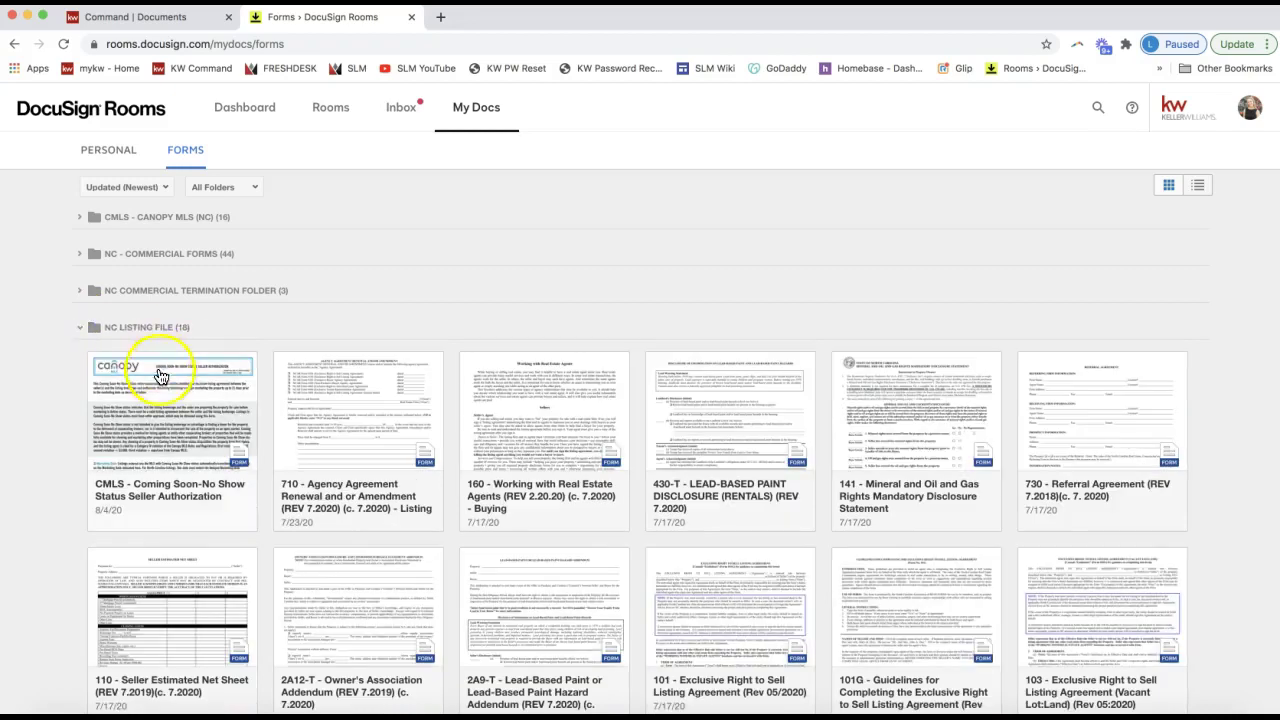
pyautogui.click(80, 329)
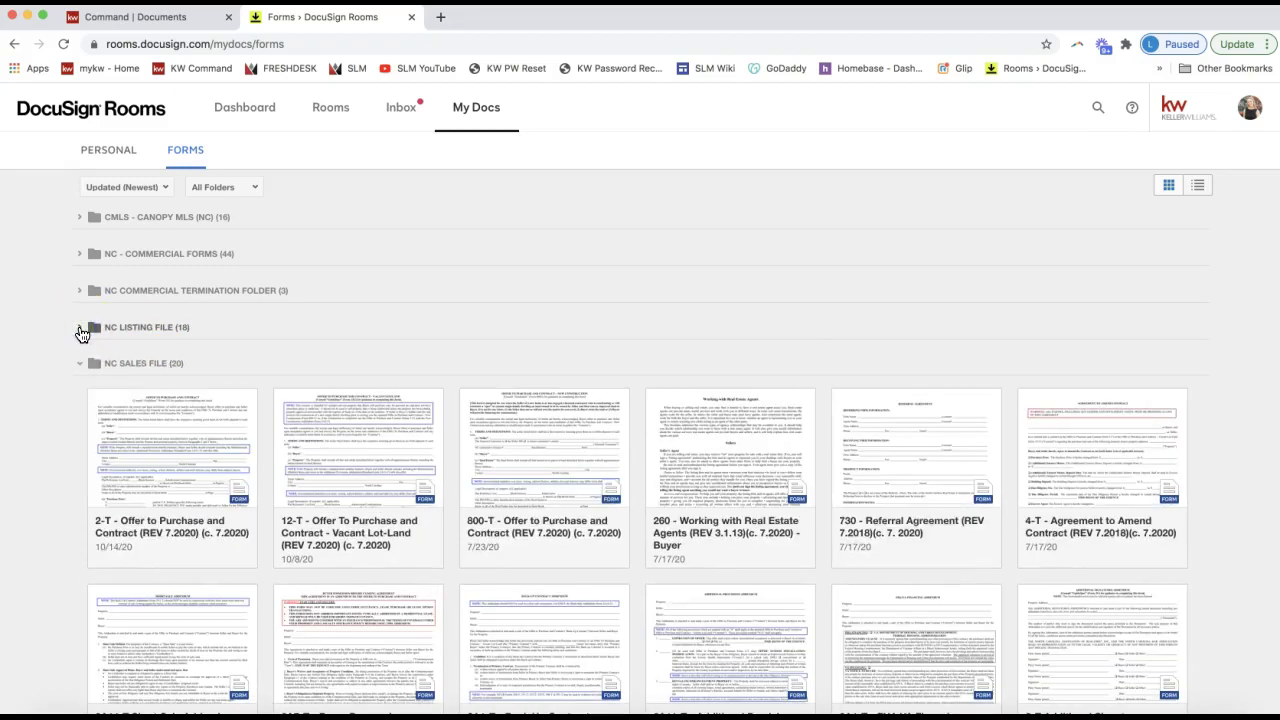
# Preview the 12-T Offer To Purchase and Contract - Vacant Lot-Land form, close it and collapse the NC Sales File folder.
pyautogui.click(358, 453)
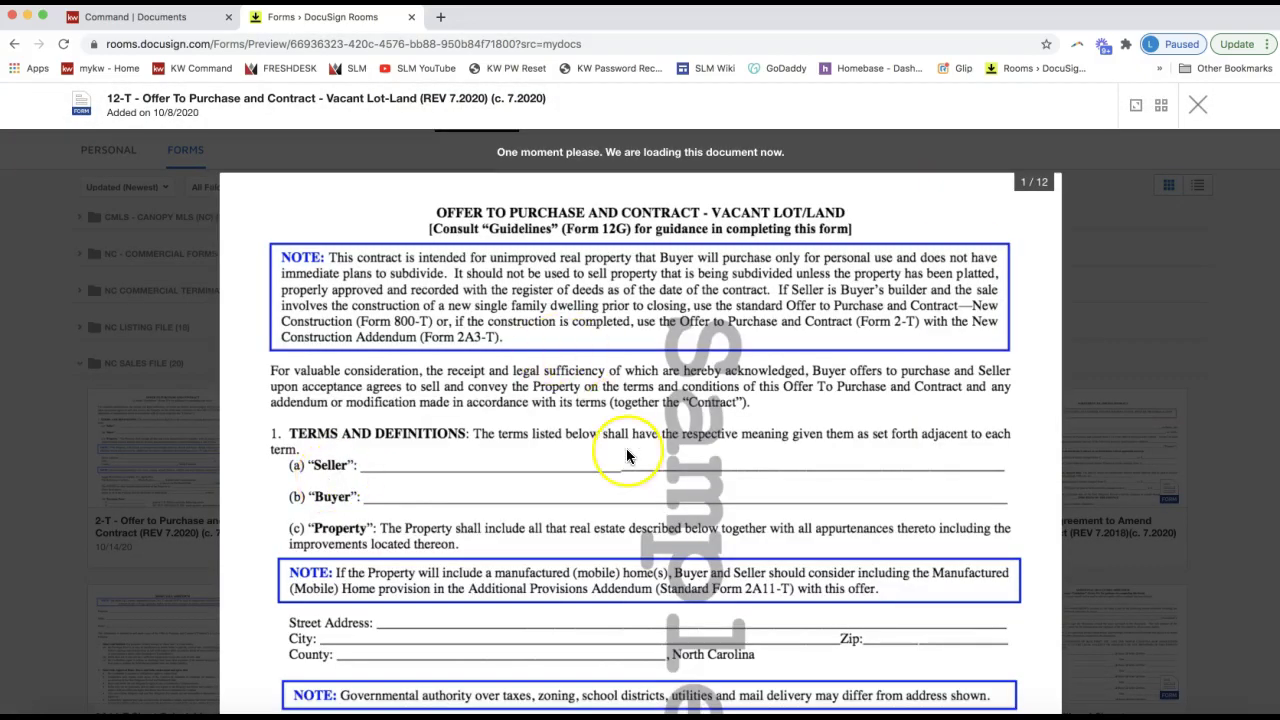
pyautogui.scroll(-10, 626, 455)
pyautogui.scroll(6, 626, 455)
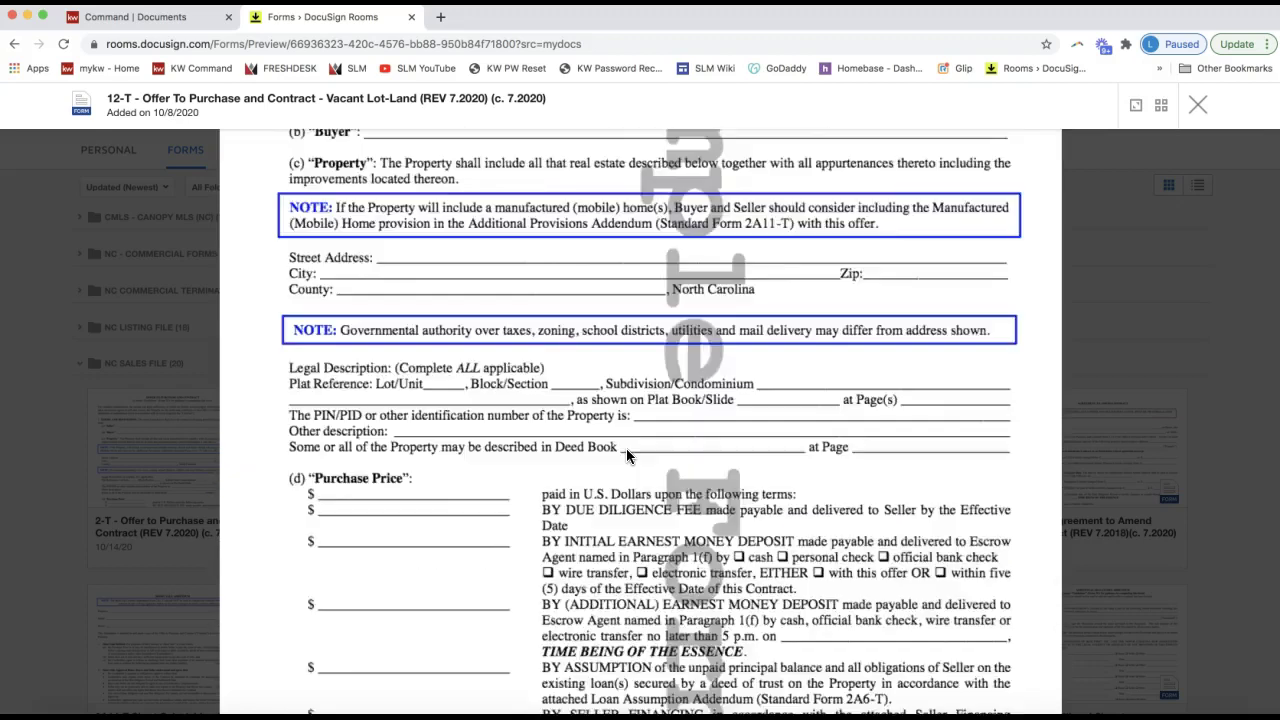
pyautogui.scroll(5, 626, 448)
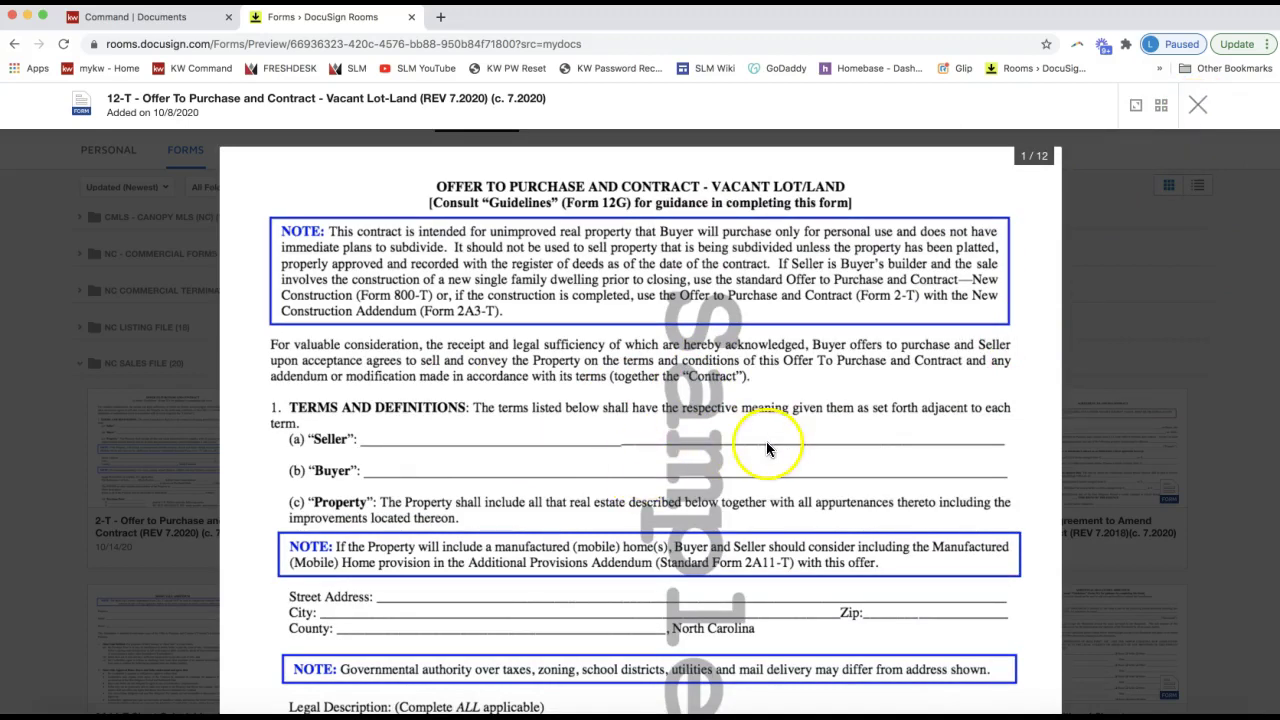
pyautogui.click(1199, 105)
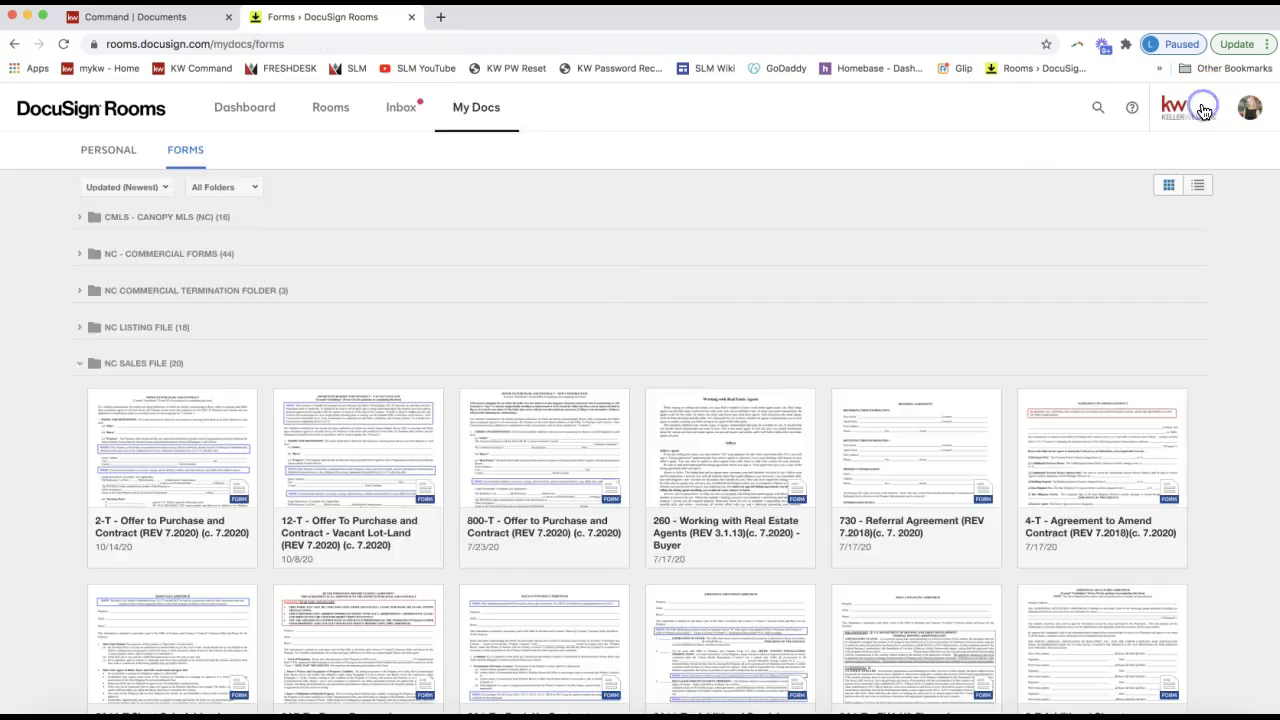
pyautogui.click(80, 363)
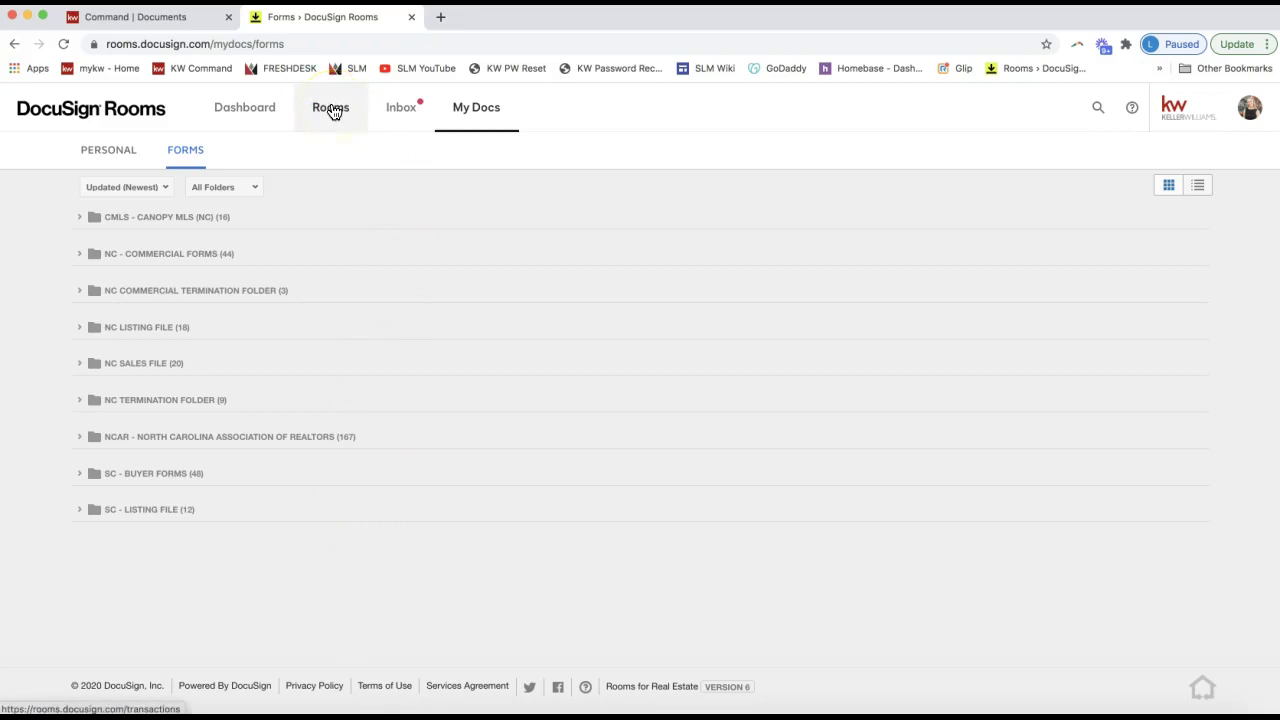
# Open the 123 Opportunities Rocks buyer room from the list of active rooms.
pyautogui.click(244, 120)
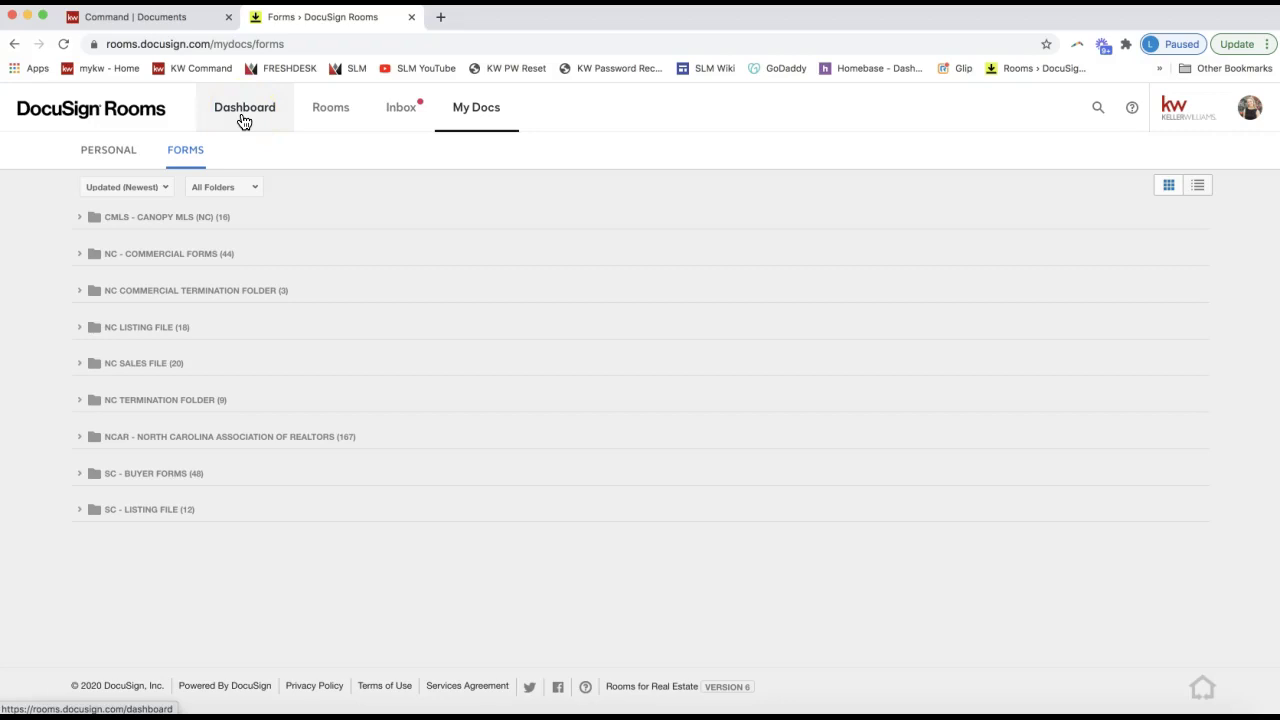
pyautogui.click(332, 126)
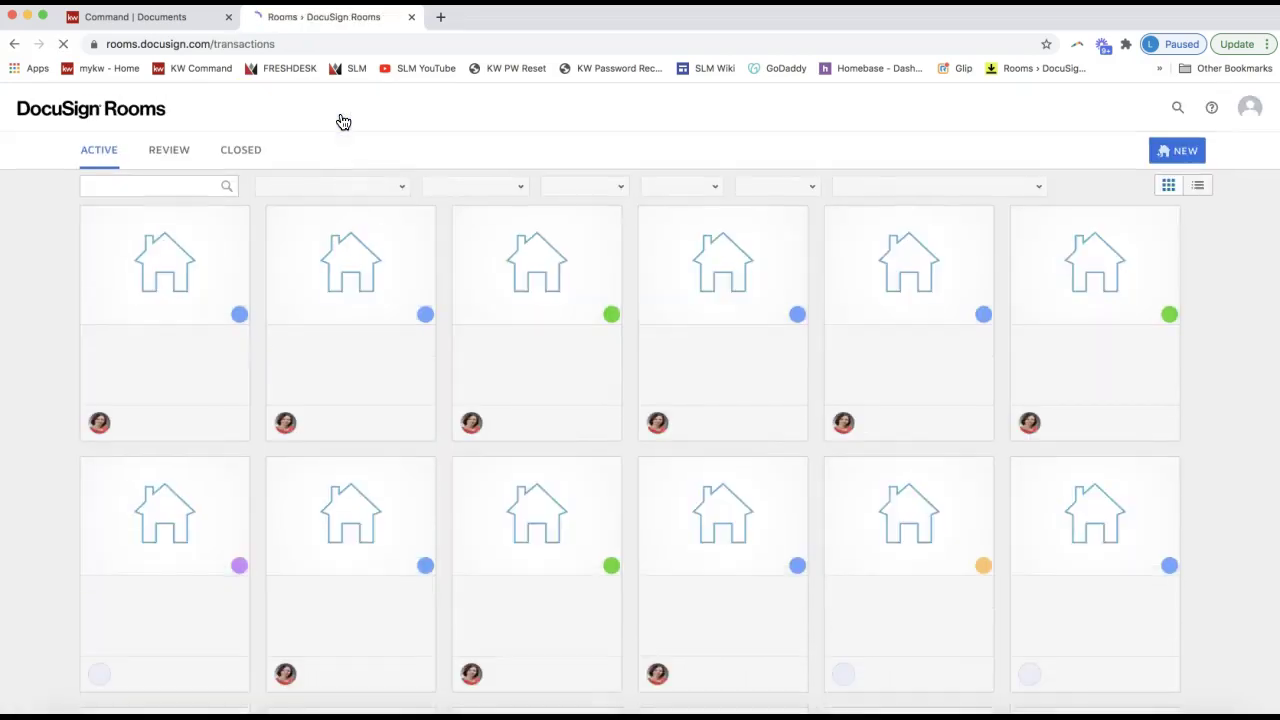
pyautogui.click(261, 153)
pyautogui.click(349, 115)
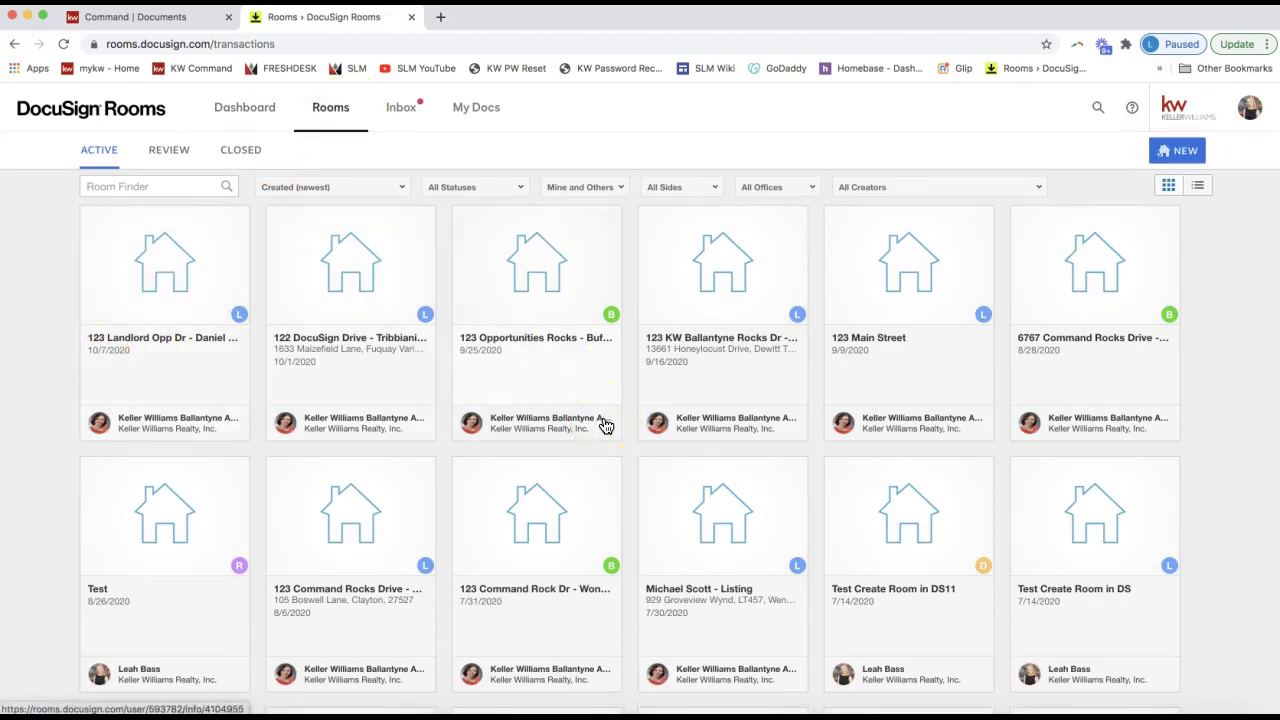
pyautogui.click(490, 291)
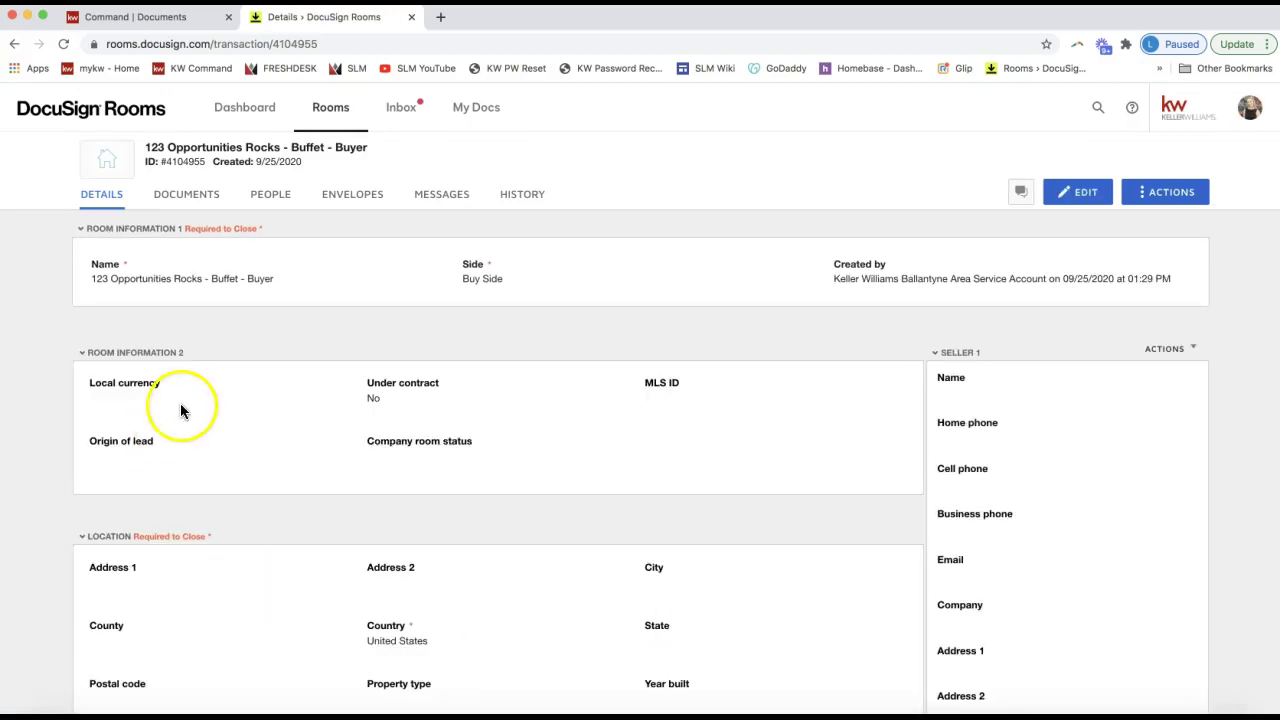
# Show the room's documents and start adding documents from DocuSign Forms.
pyautogui.click(181, 207)
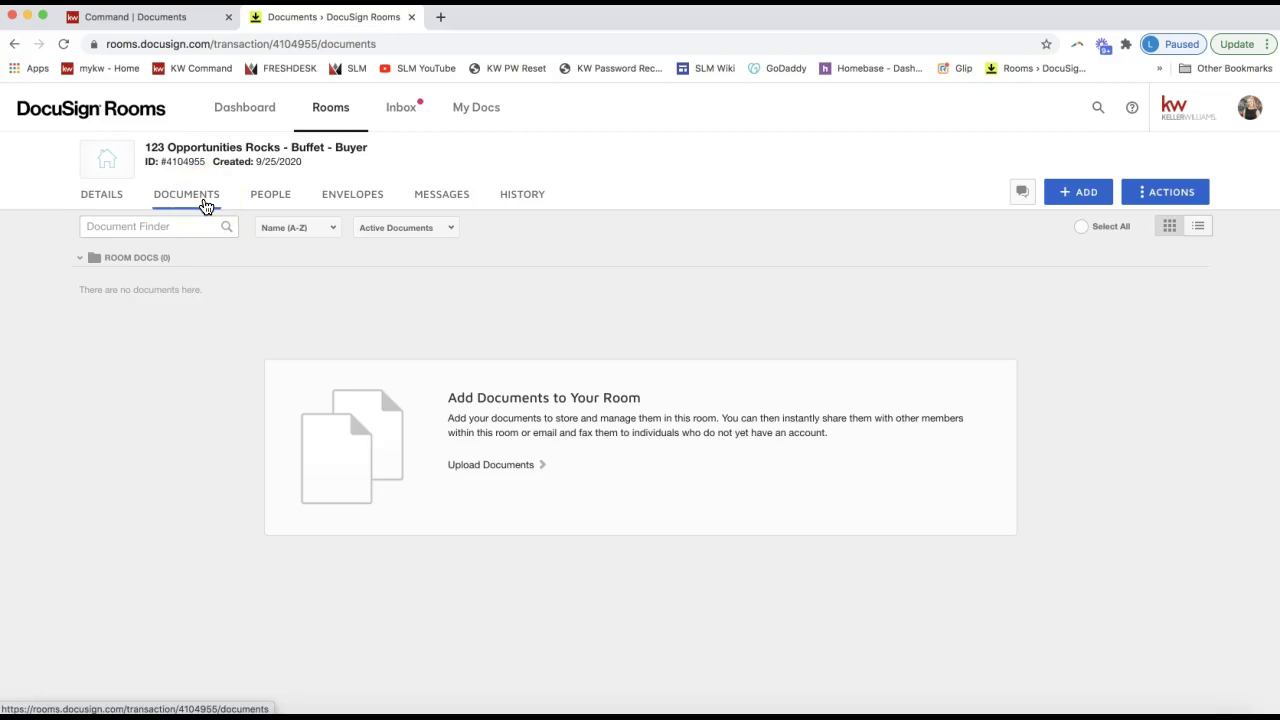
pyautogui.click(184, 204)
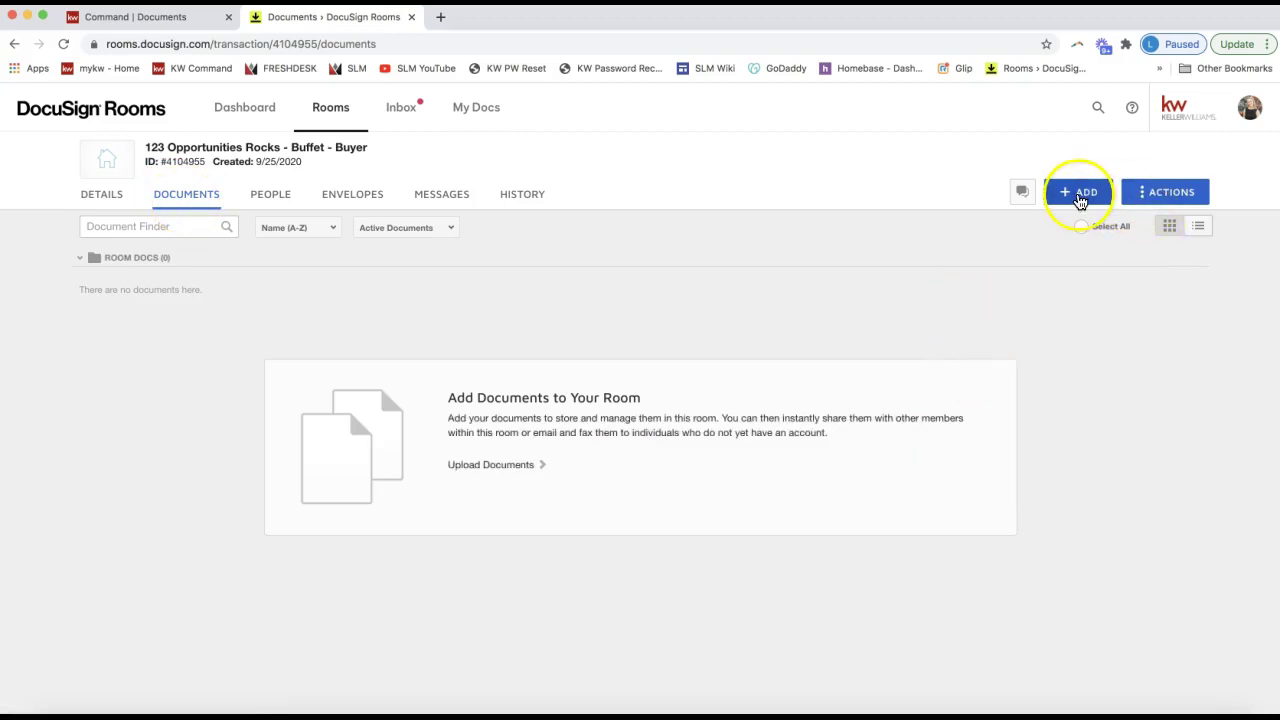
pyautogui.click(1080, 199)
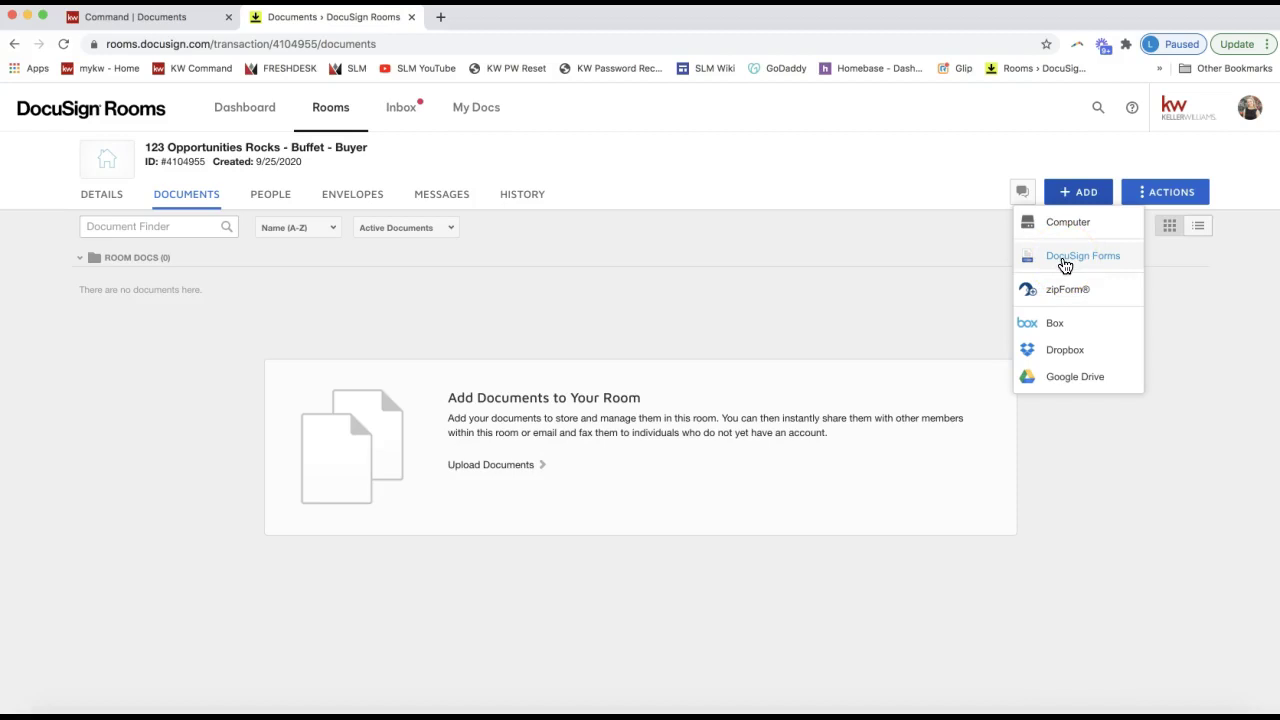
pyautogui.click(1058, 262)
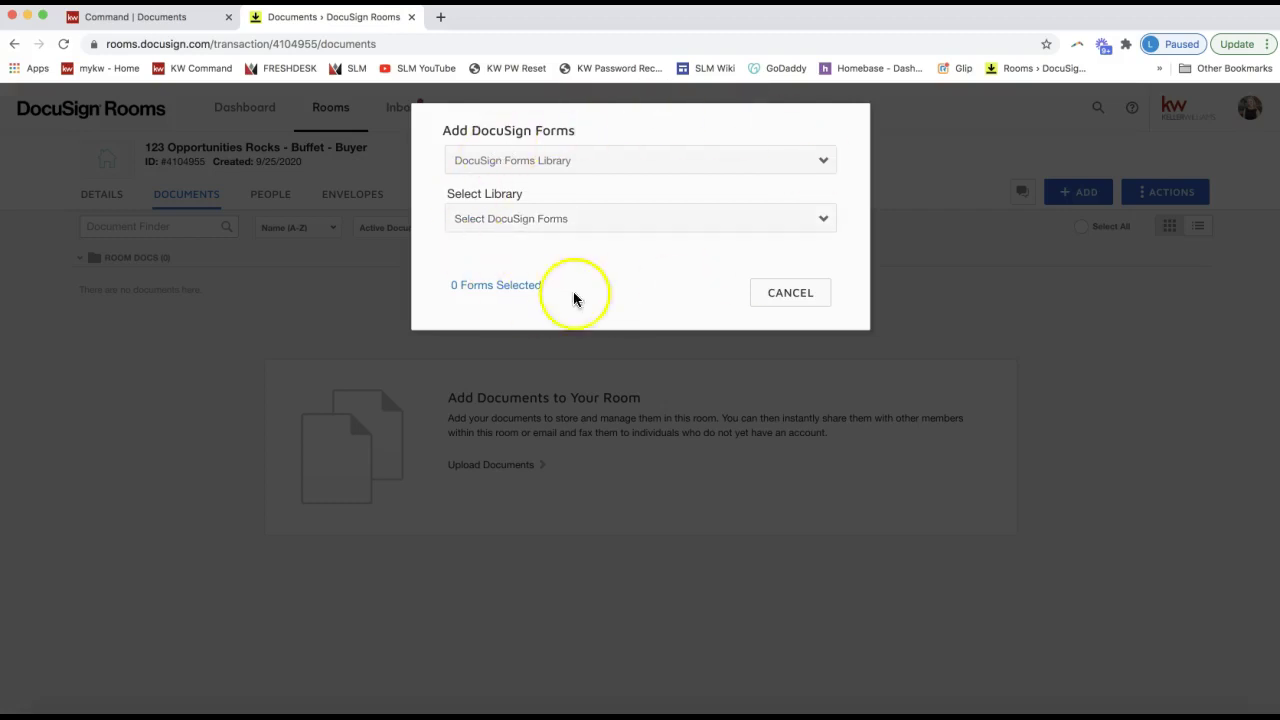
# List the forms of the NCAR - North Carolina Association of Realtors library from the DocuSign Forms Library.
pyautogui.tripleClick(497, 131)
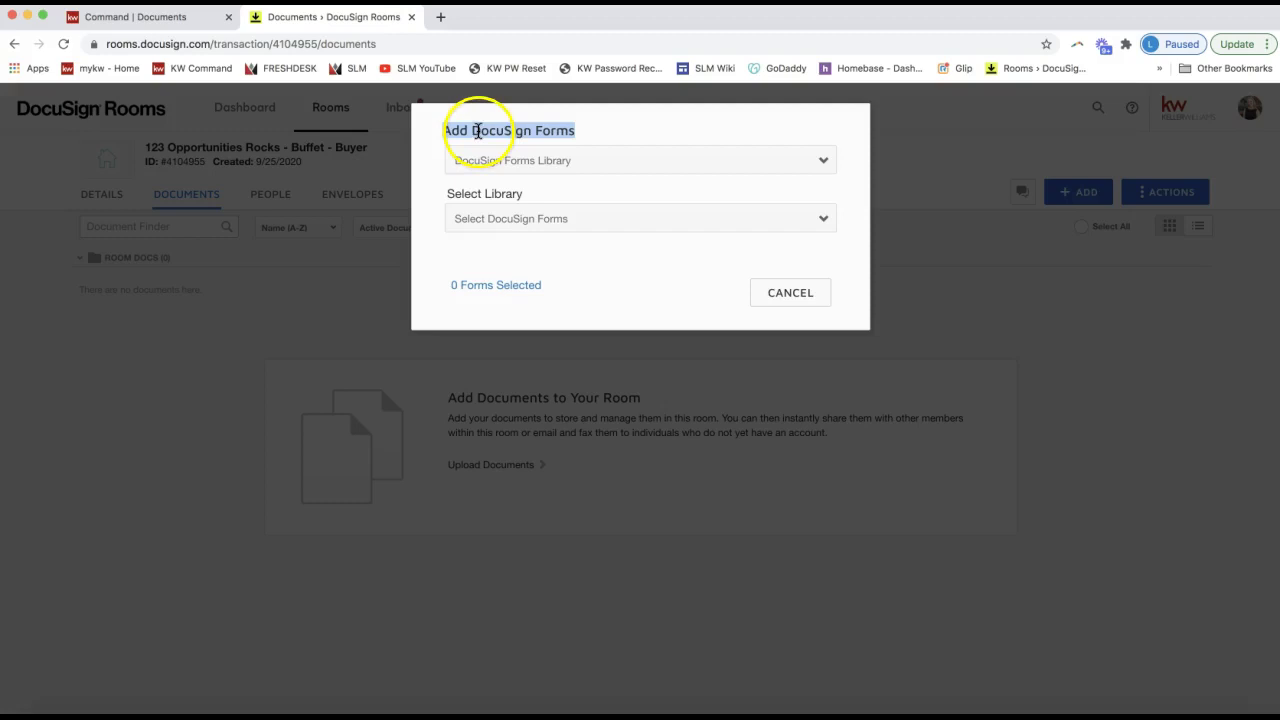
pyautogui.click(514, 172)
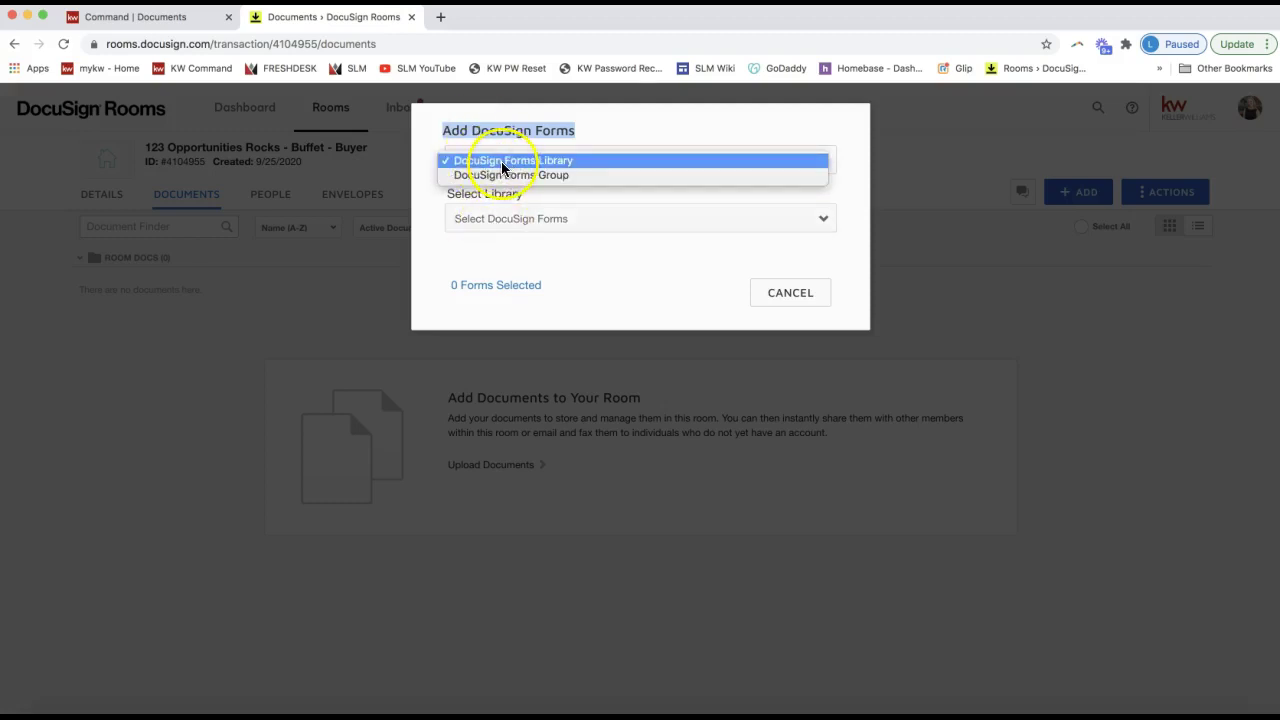
pyautogui.click(500, 164)
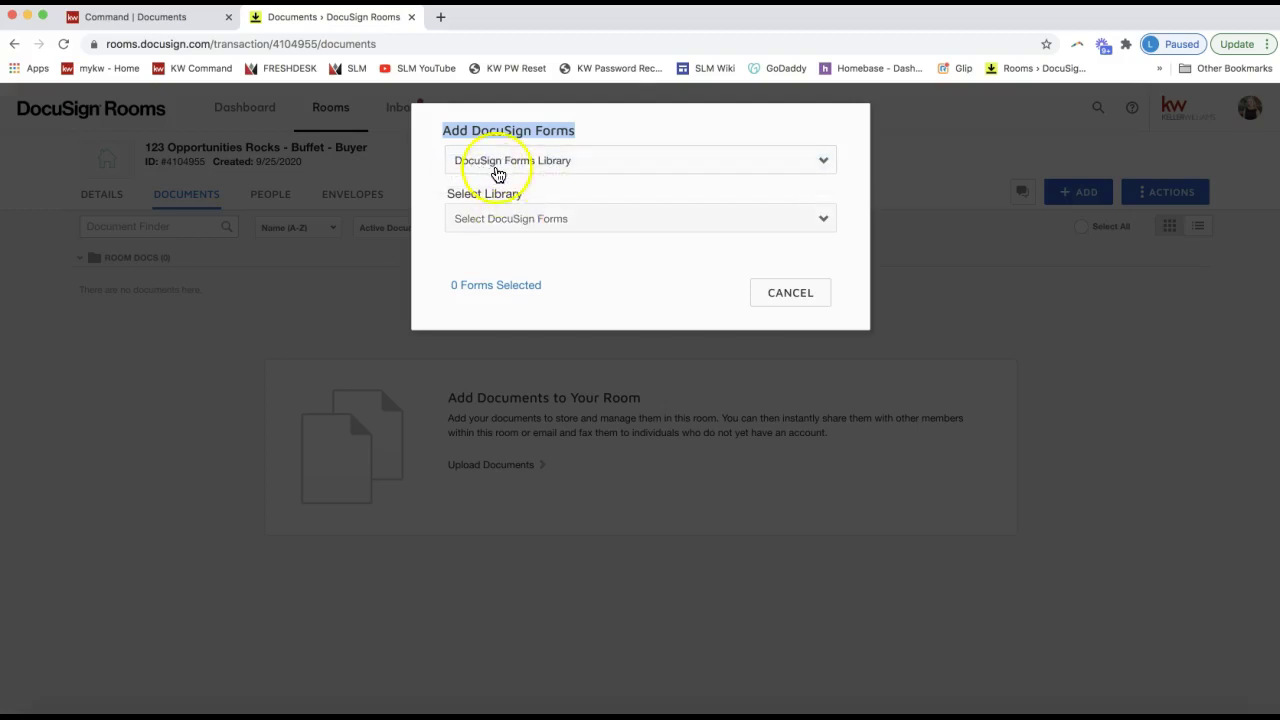
pyautogui.click(483, 224)
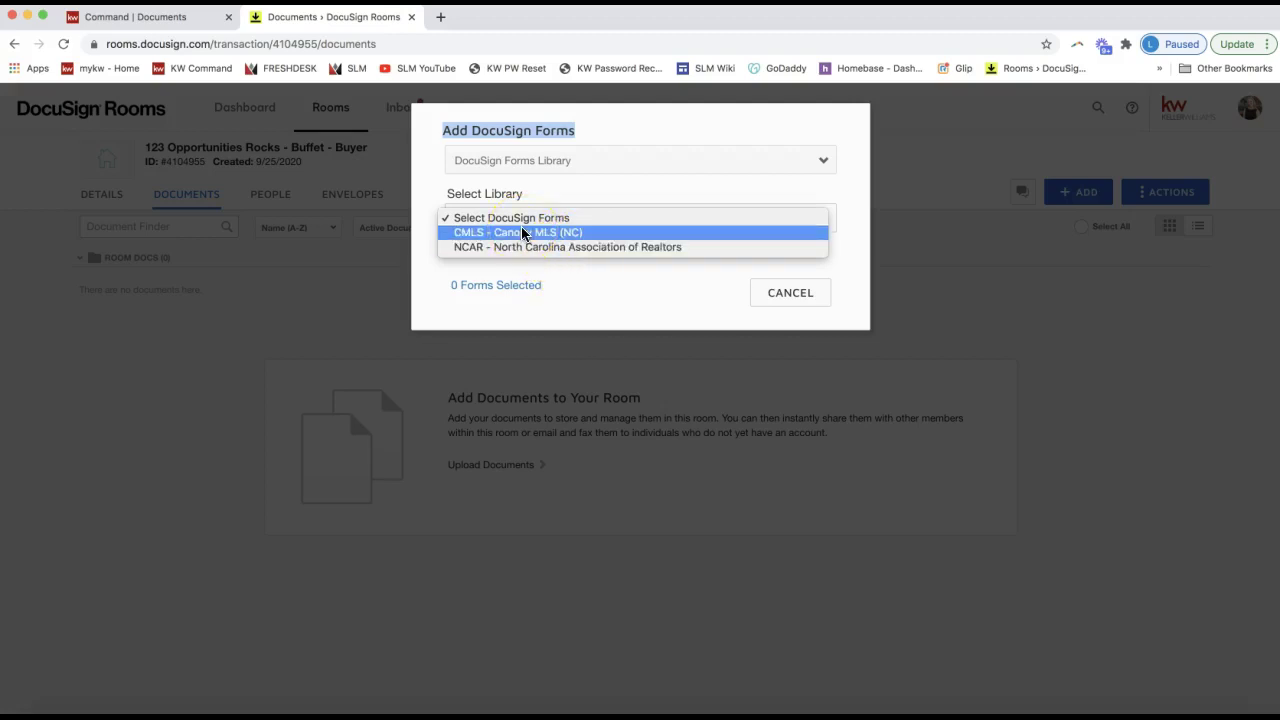
pyautogui.click(523, 247)
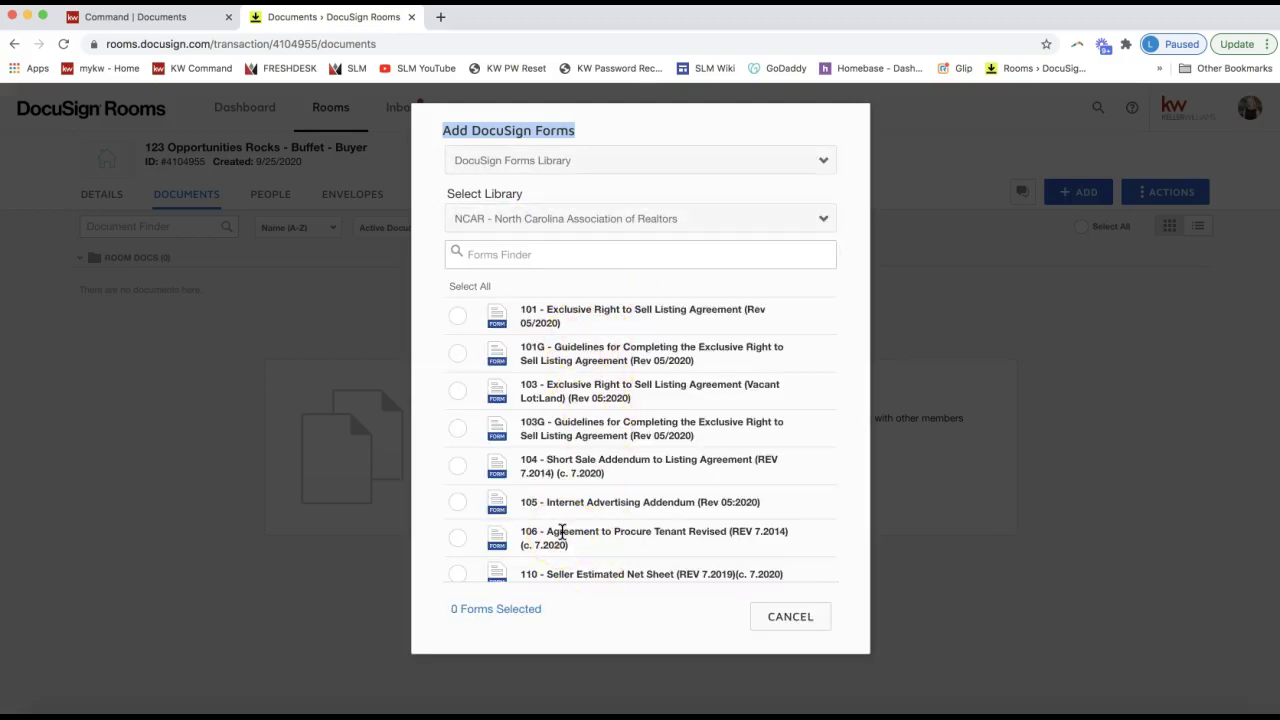
# Switch the form source to DocuSign Forms Group and select the NC Listing File group.
pyautogui.click(570, 161)
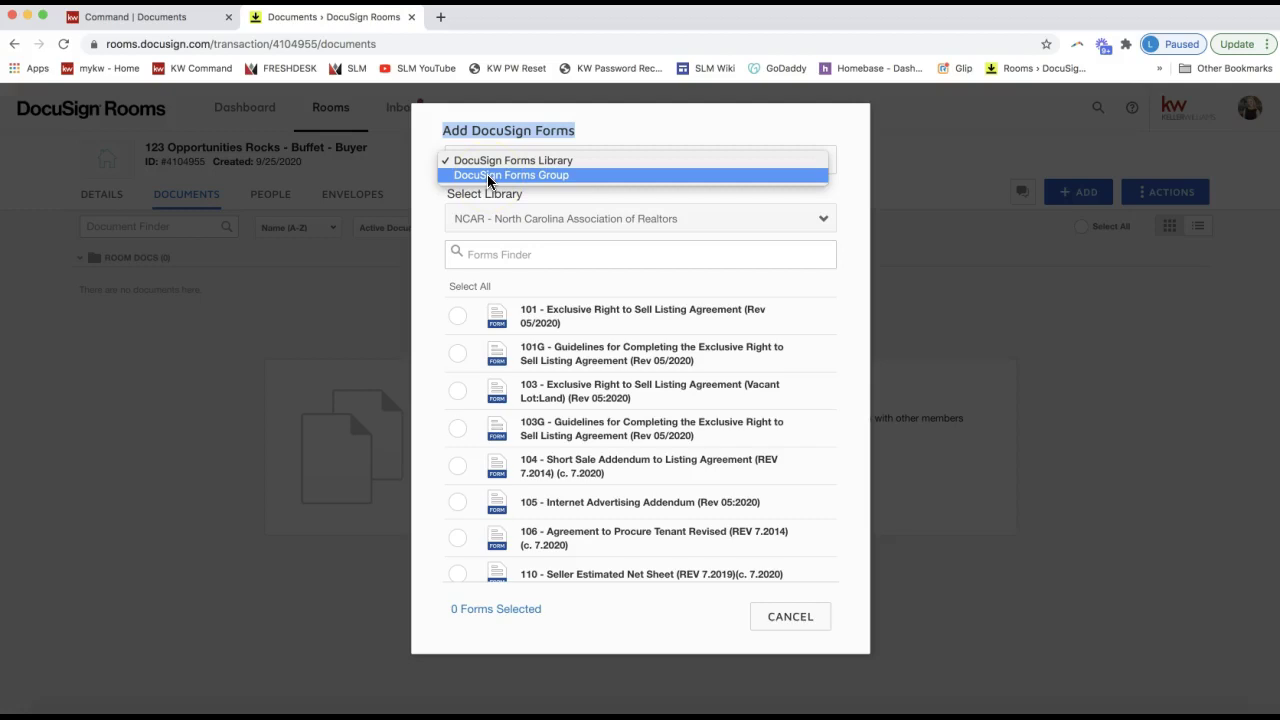
pyautogui.click(528, 175)
pyautogui.click(545, 225)
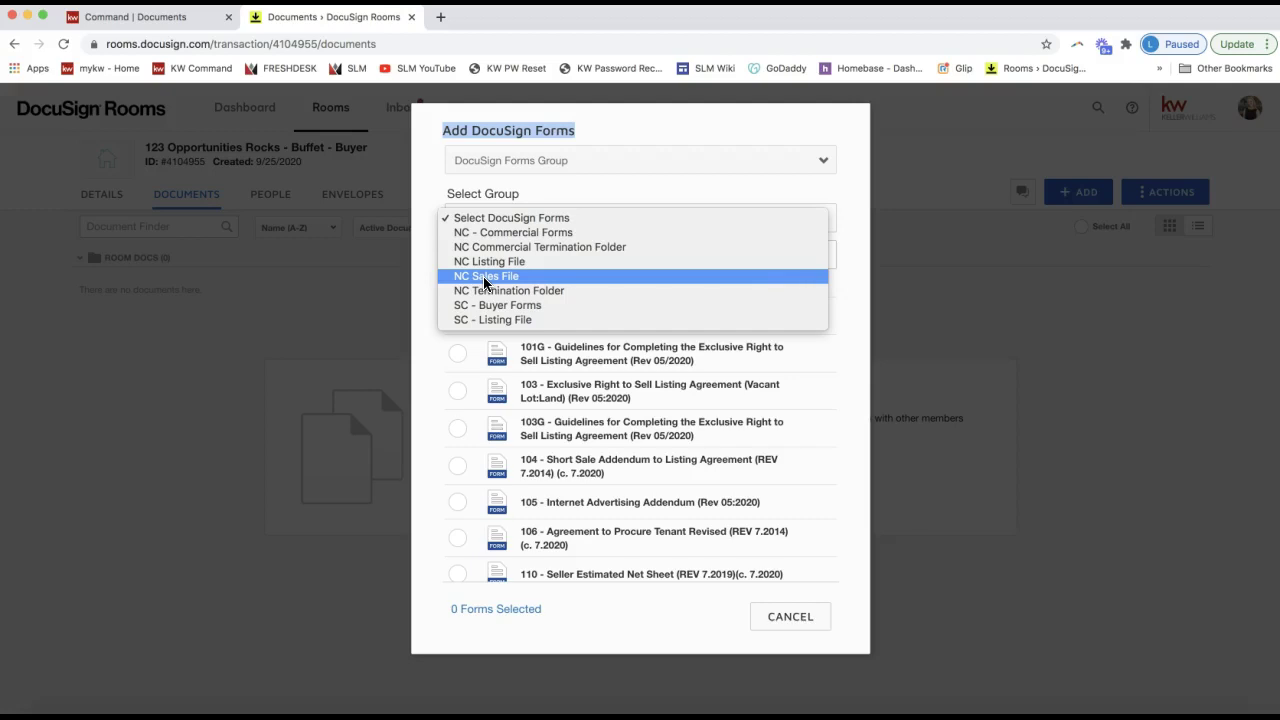
pyautogui.click(505, 262)
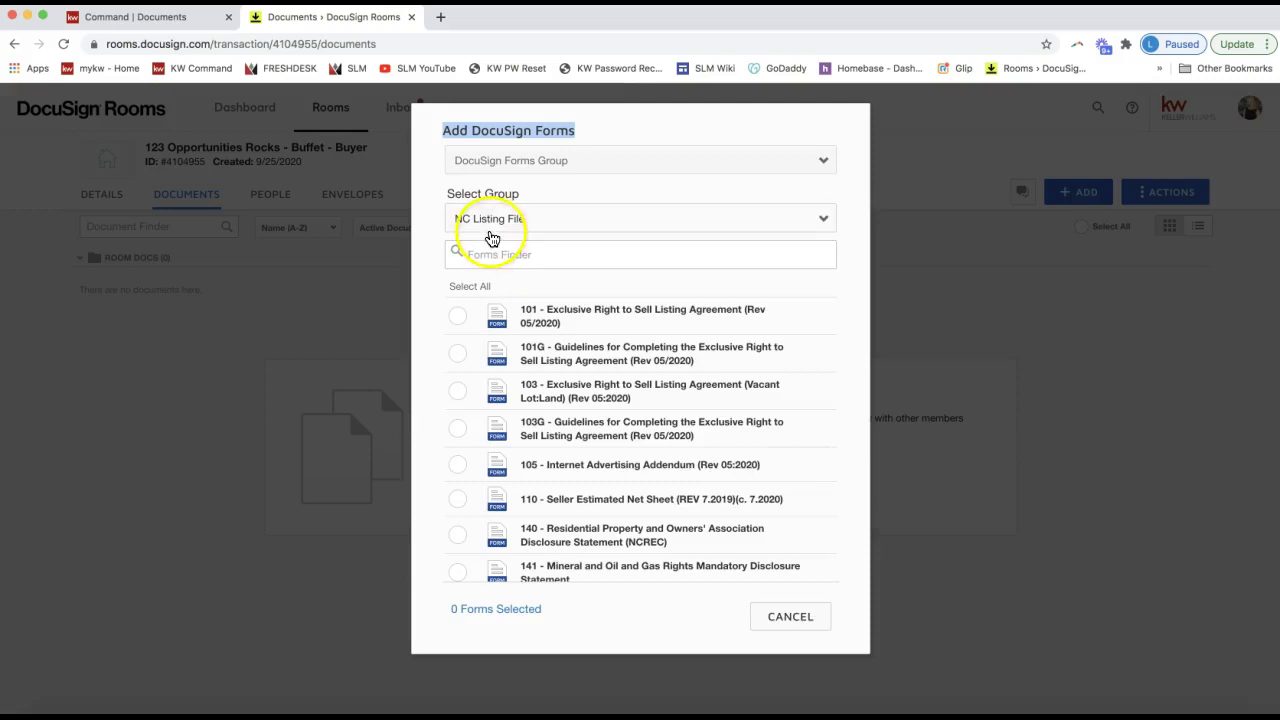
pyautogui.click(484, 230)
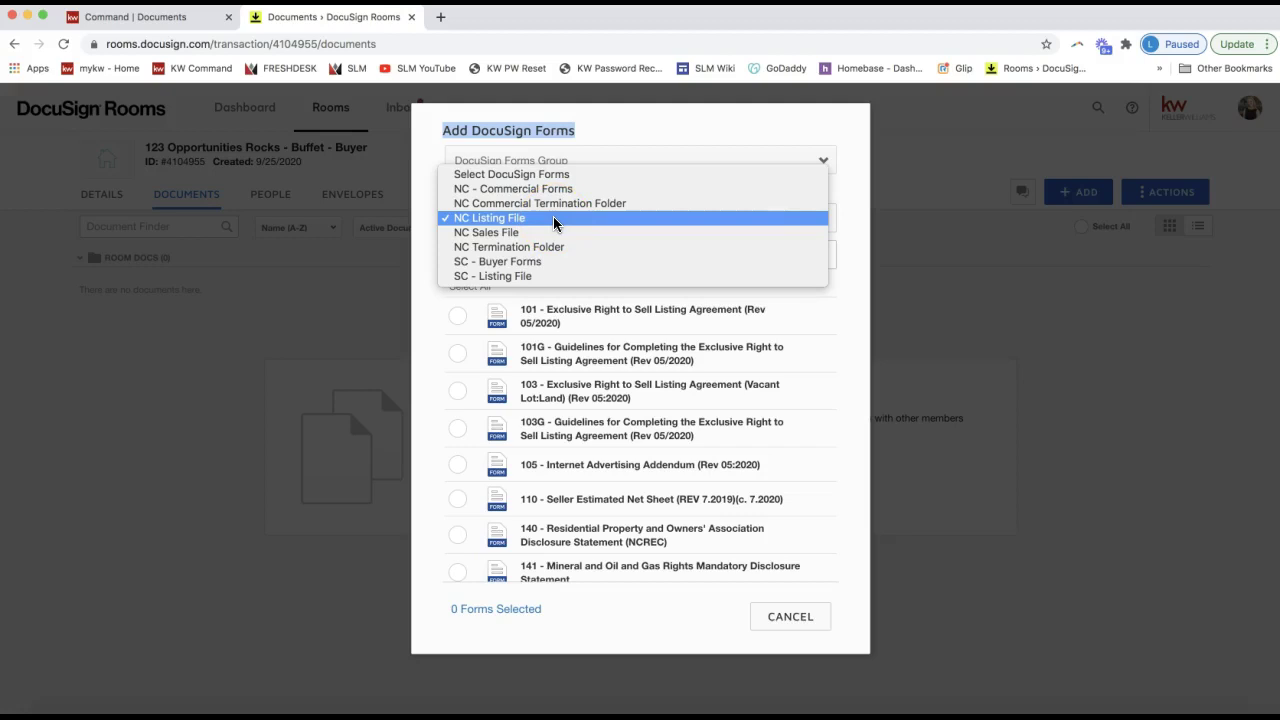
pyautogui.click(486, 218)
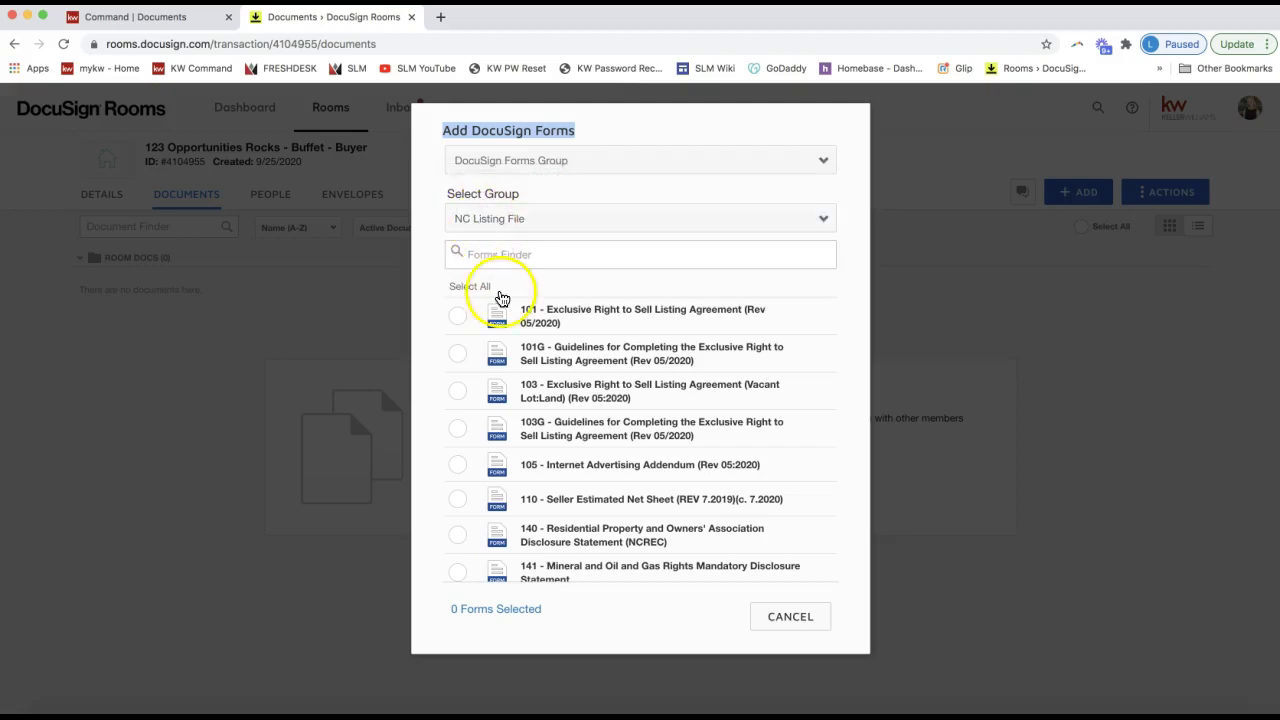
# Find forms matching 101 and add the 101 - Exclusive Right to Sell Listing Agreement to the room.
pyautogui.click(503, 251)
pyautogui.write('101')
pyautogui.click(476, 255)
pyautogui.click(457, 316)
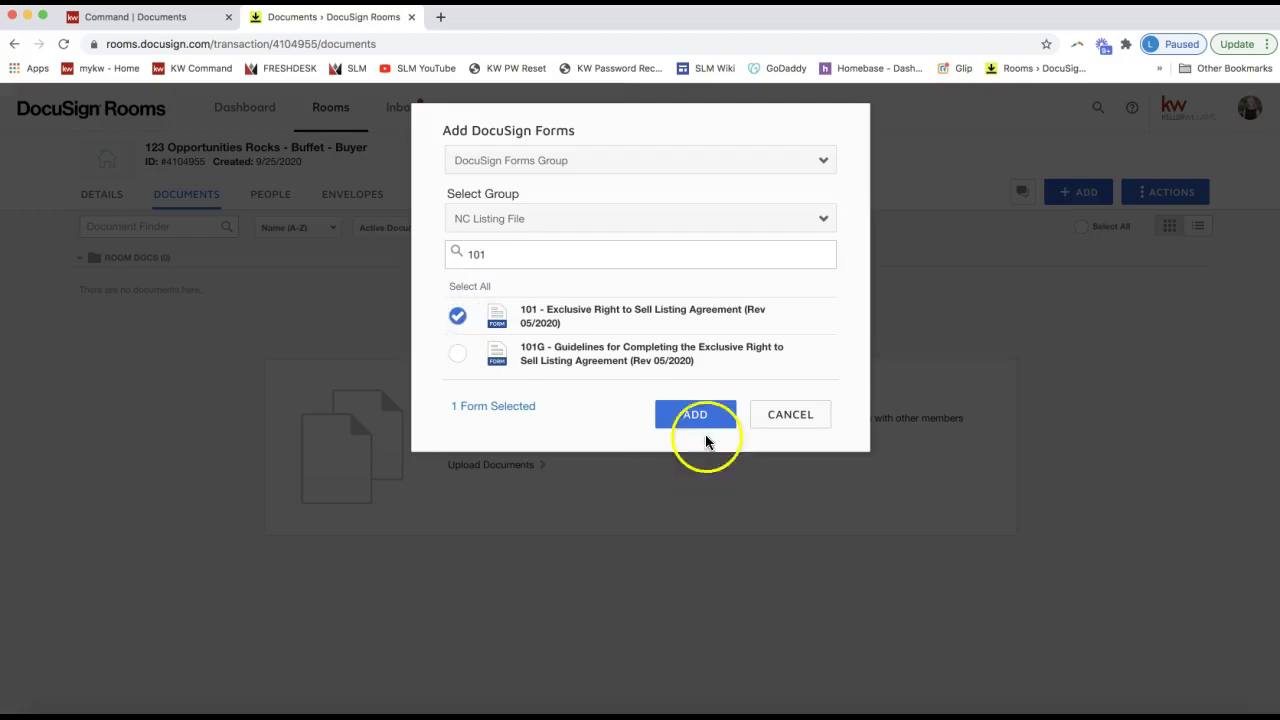
pyautogui.click(696, 420)
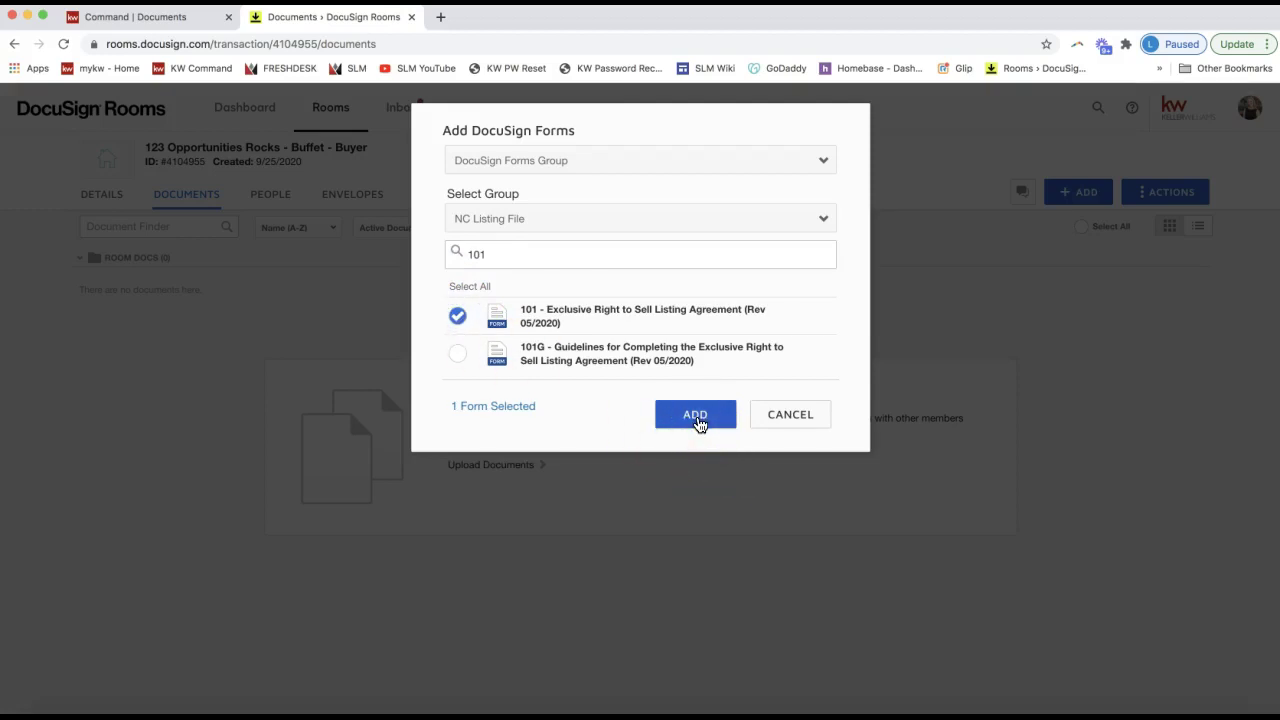
pyautogui.click(697, 420)
pyautogui.click(608, 606)
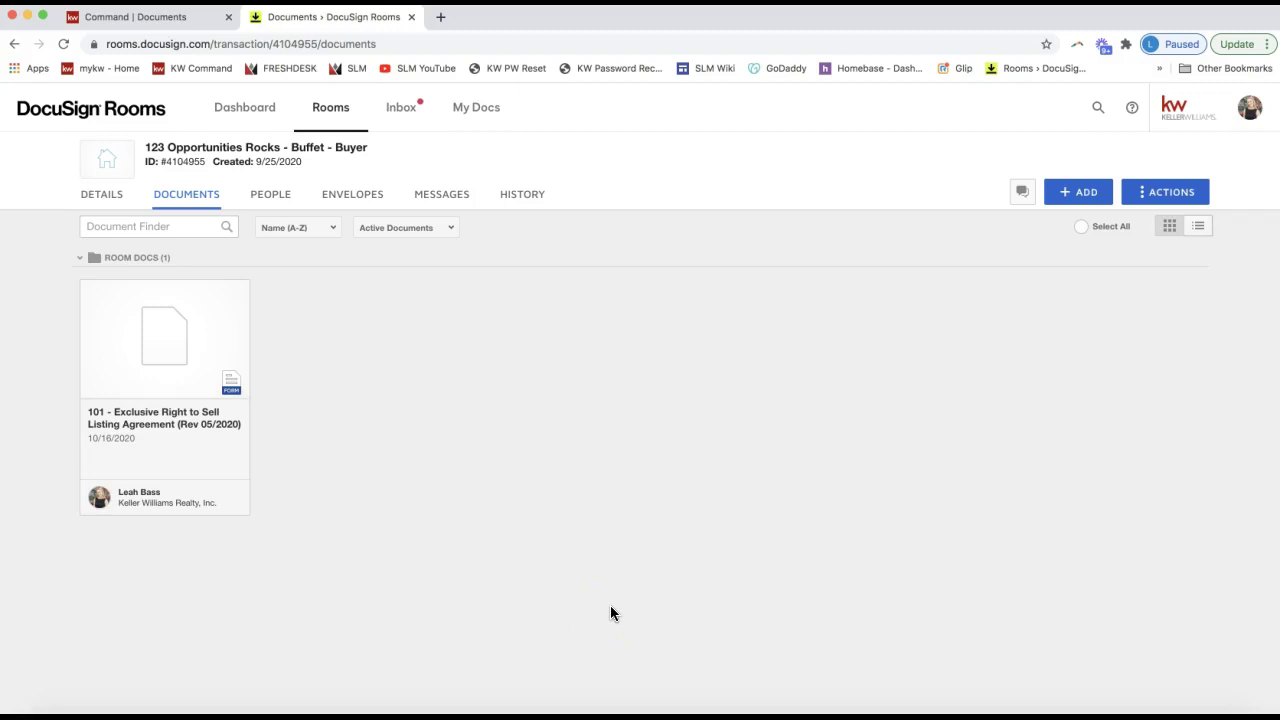
# Open the room's 101 - Exclusive Right to Sell Listing Agreement form and review the fillable fields on its first page.
pyautogui.click(1086, 198)
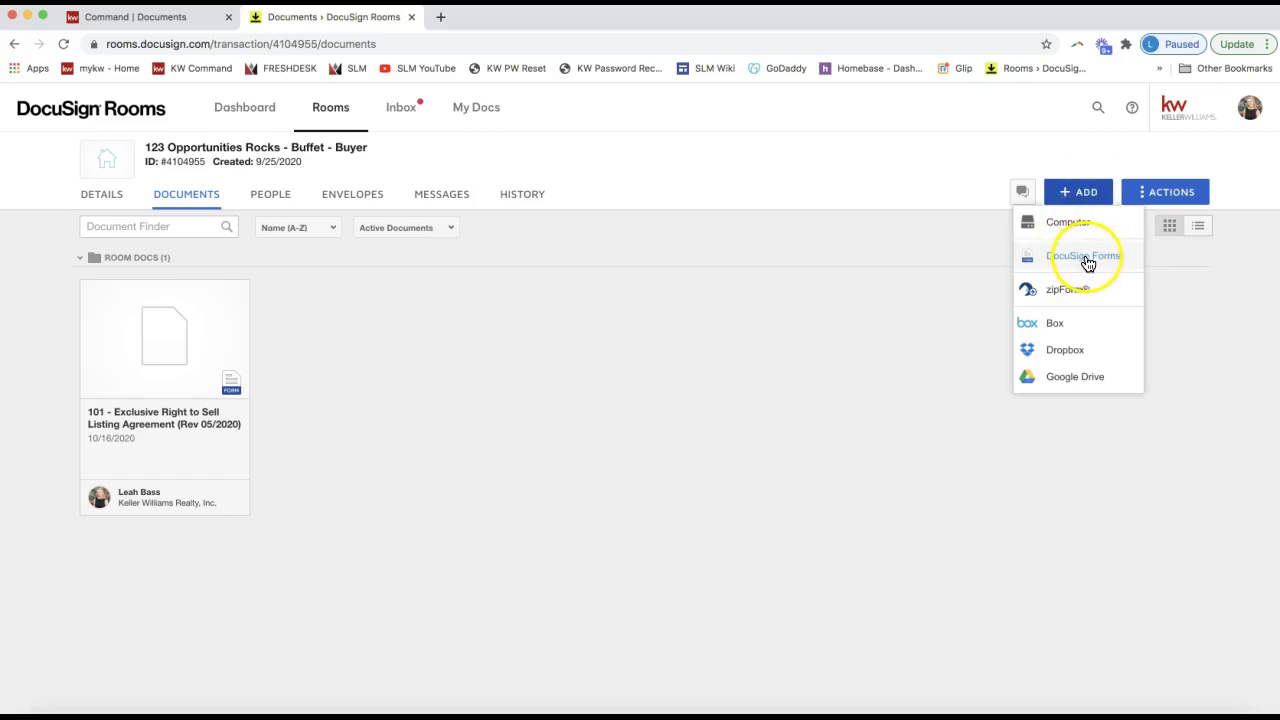
pyautogui.click(678, 298)
pyautogui.click(156, 358)
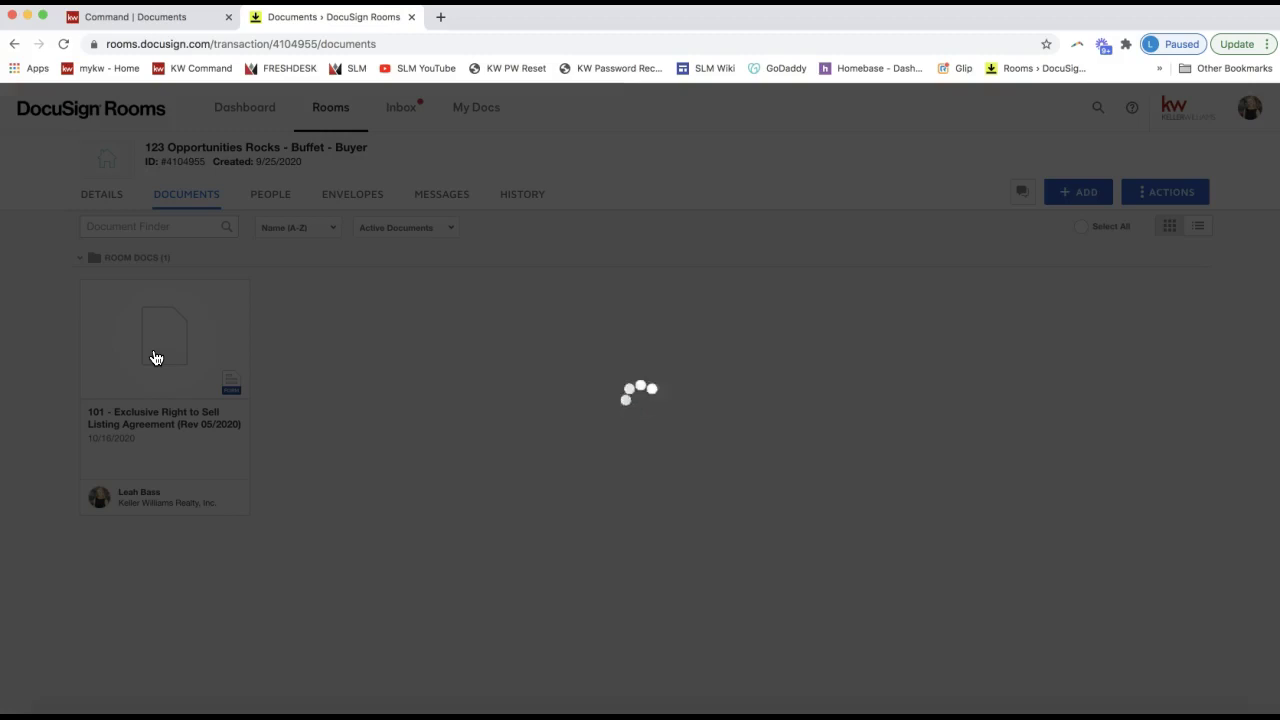
pyautogui.click(295, 207)
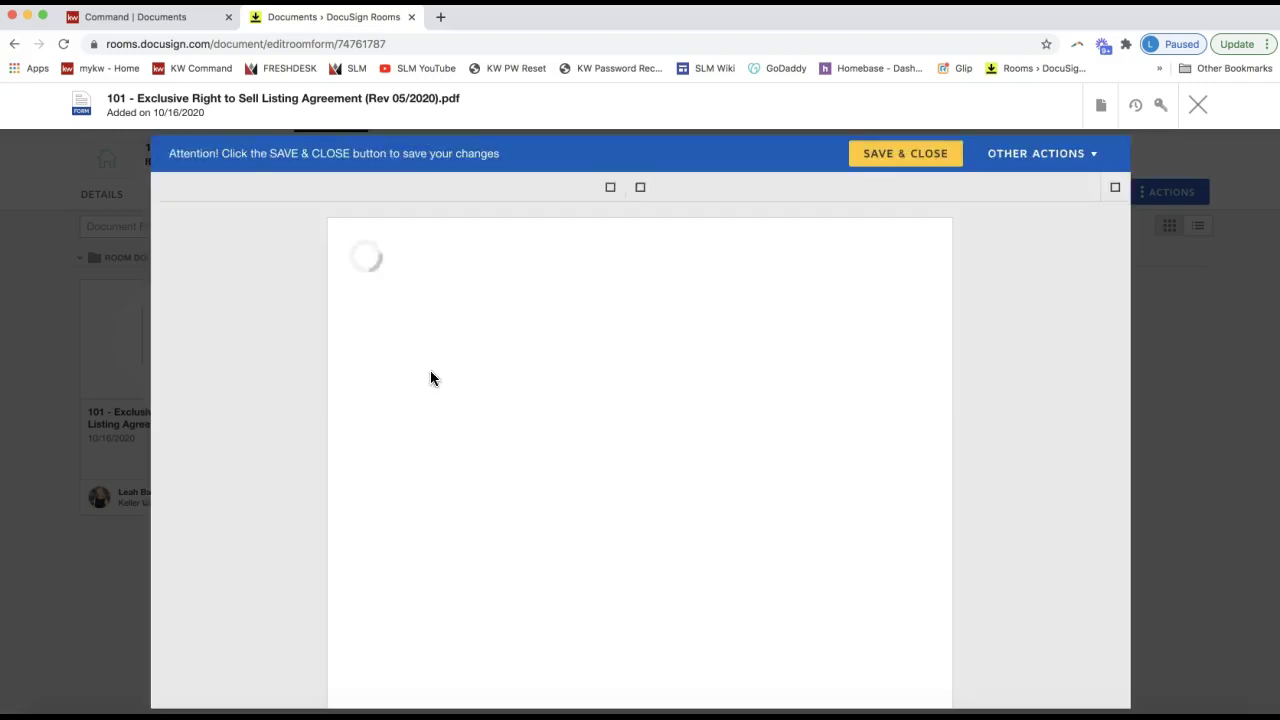
pyautogui.click(456, 357)
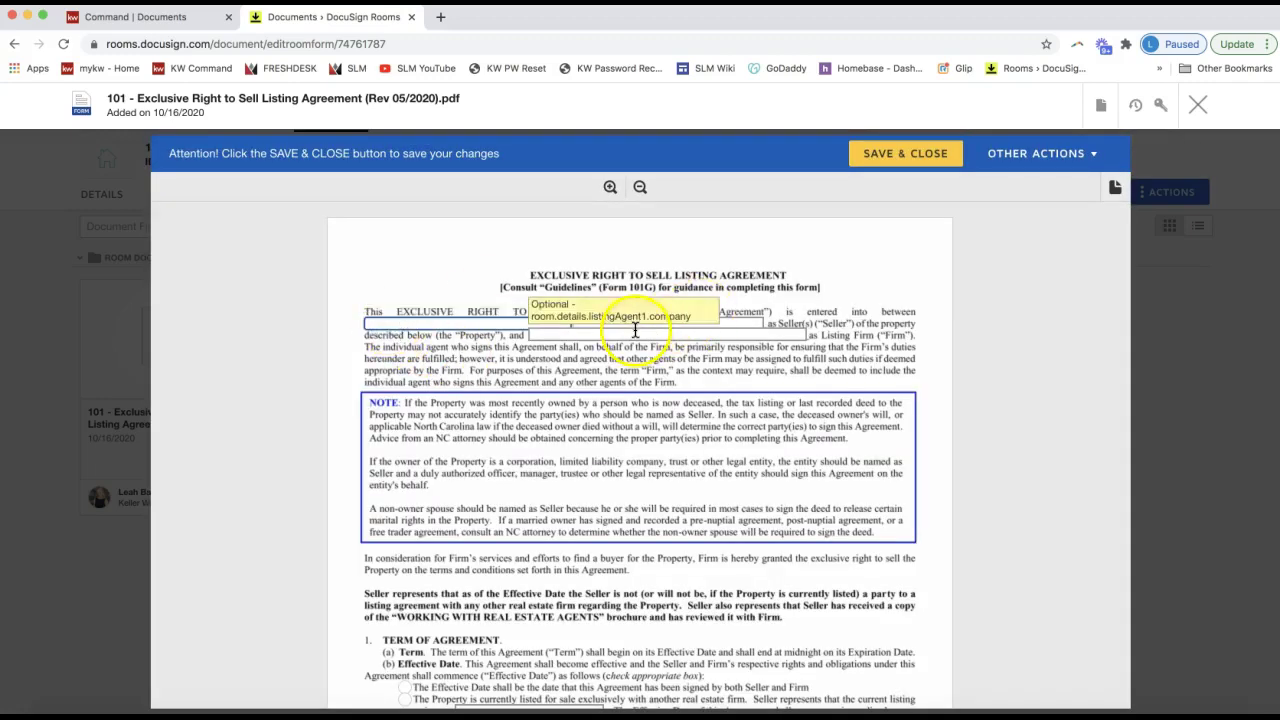
pyautogui.scroll(-3, 677, 640)
pyautogui.scroll(-1, 677, 635)
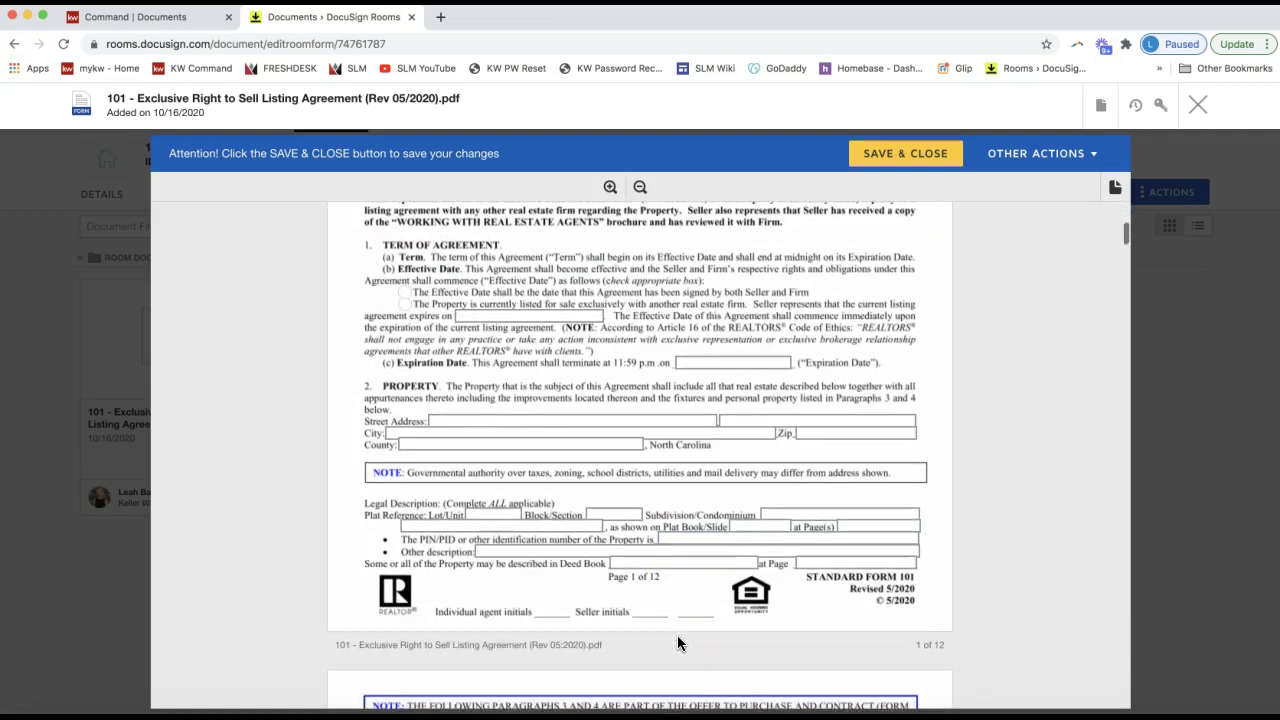
# Show the document actions available for the listing agreement, such as Email, Print and DocuSign, and close the form.
pyautogui.click(921, 155)
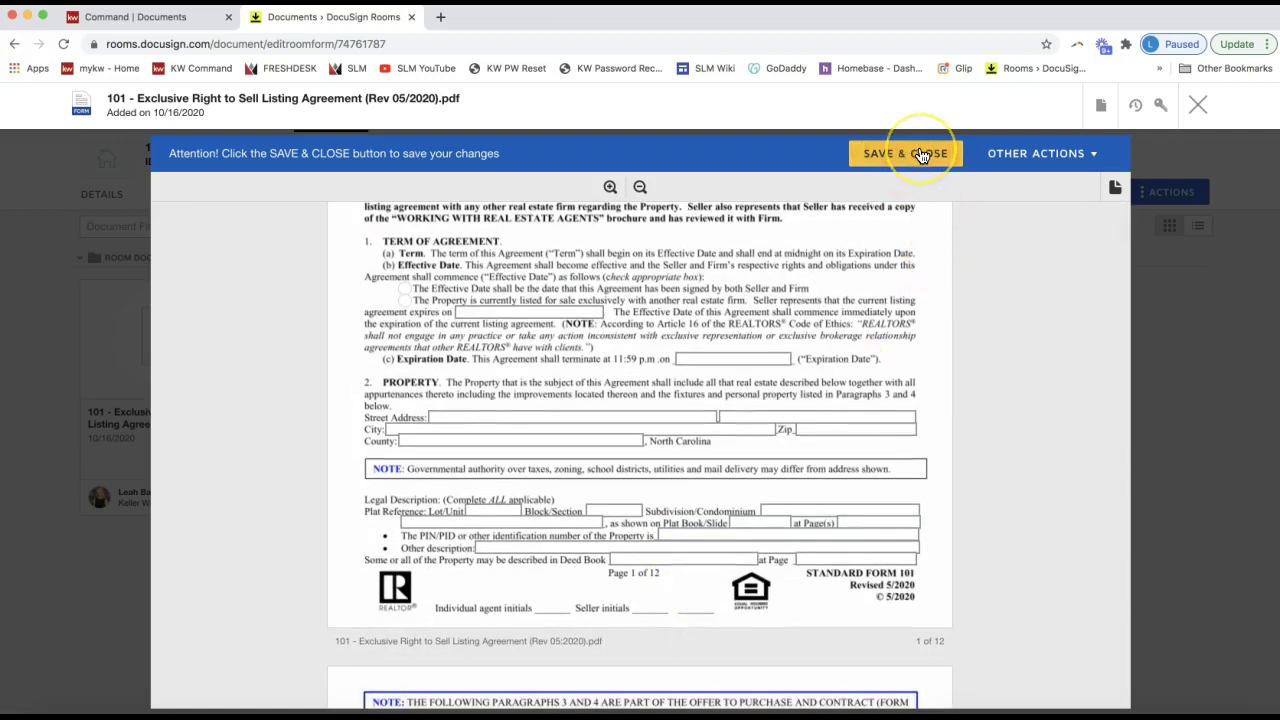
pyautogui.click(1100, 105)
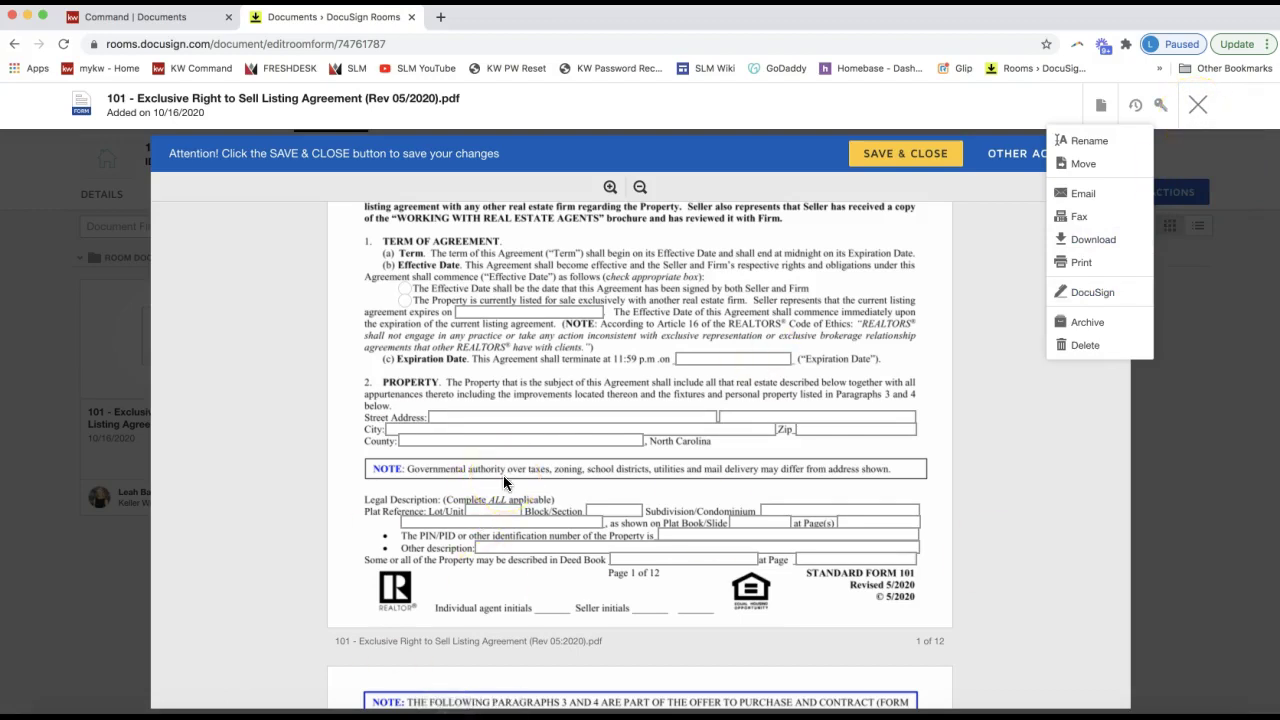
pyautogui.click(1198, 110)
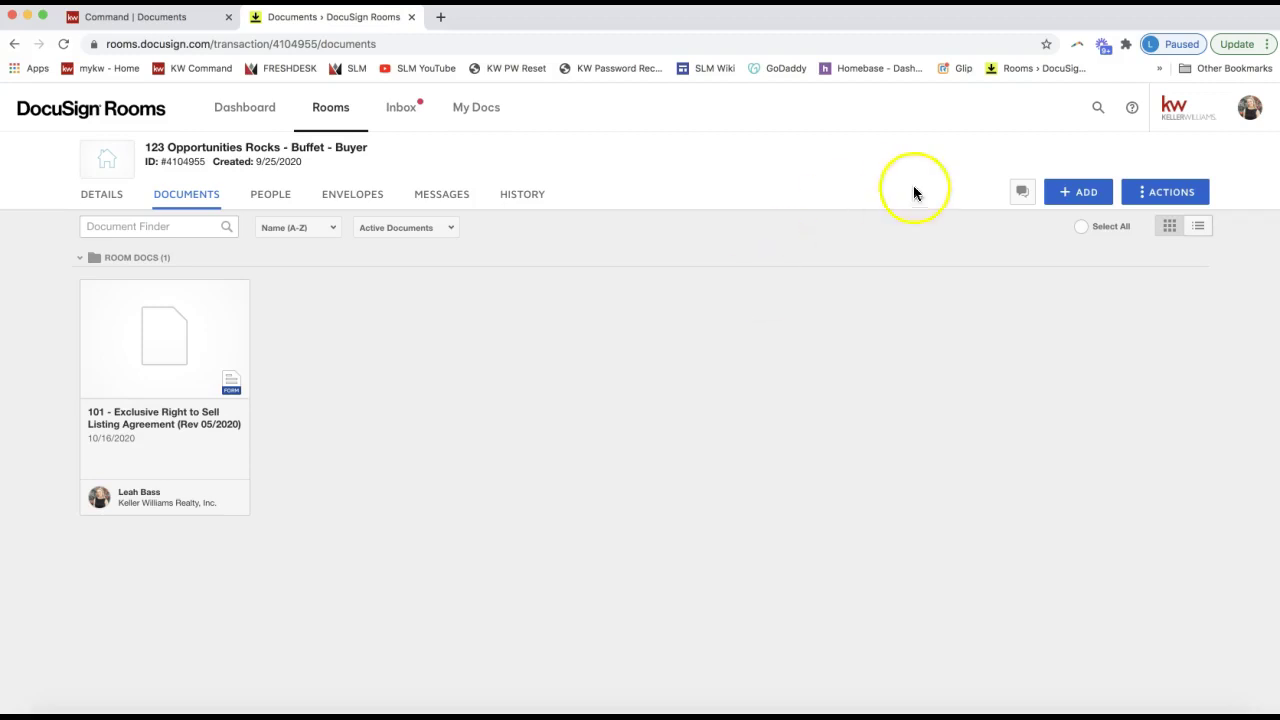
# Open the Integrations settings in the account preferences.
pyautogui.click(1256, 112)
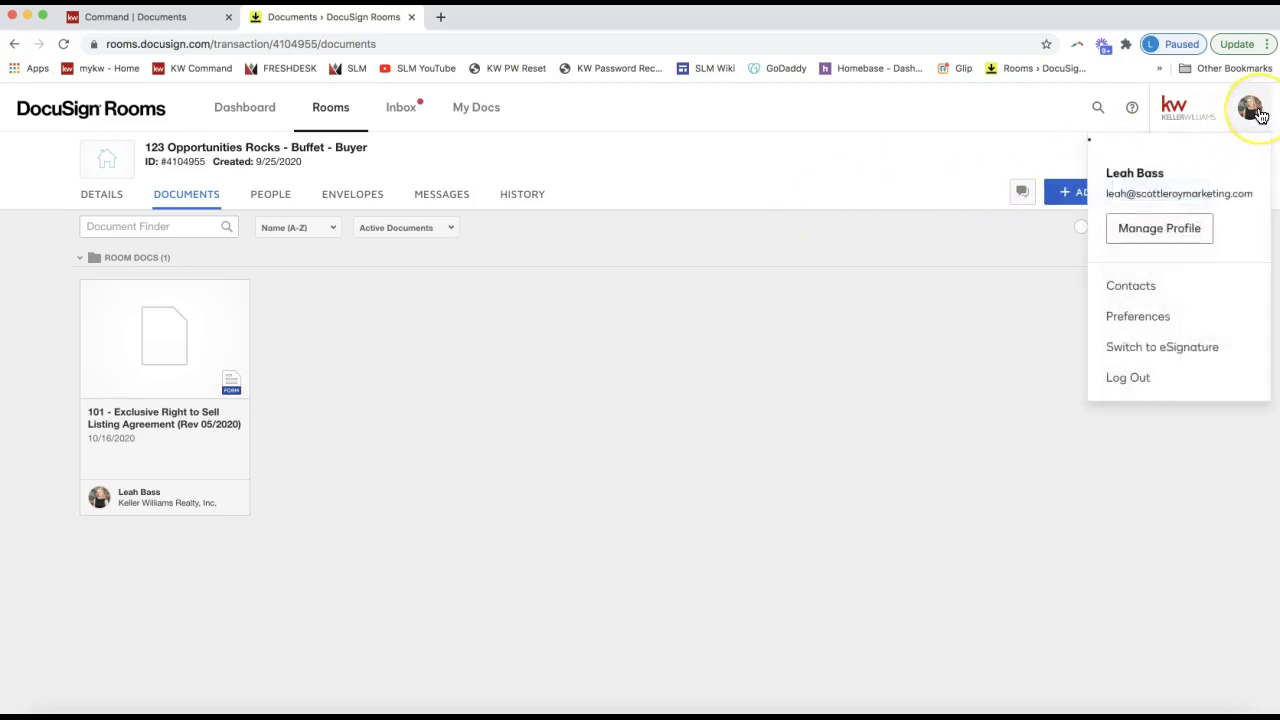
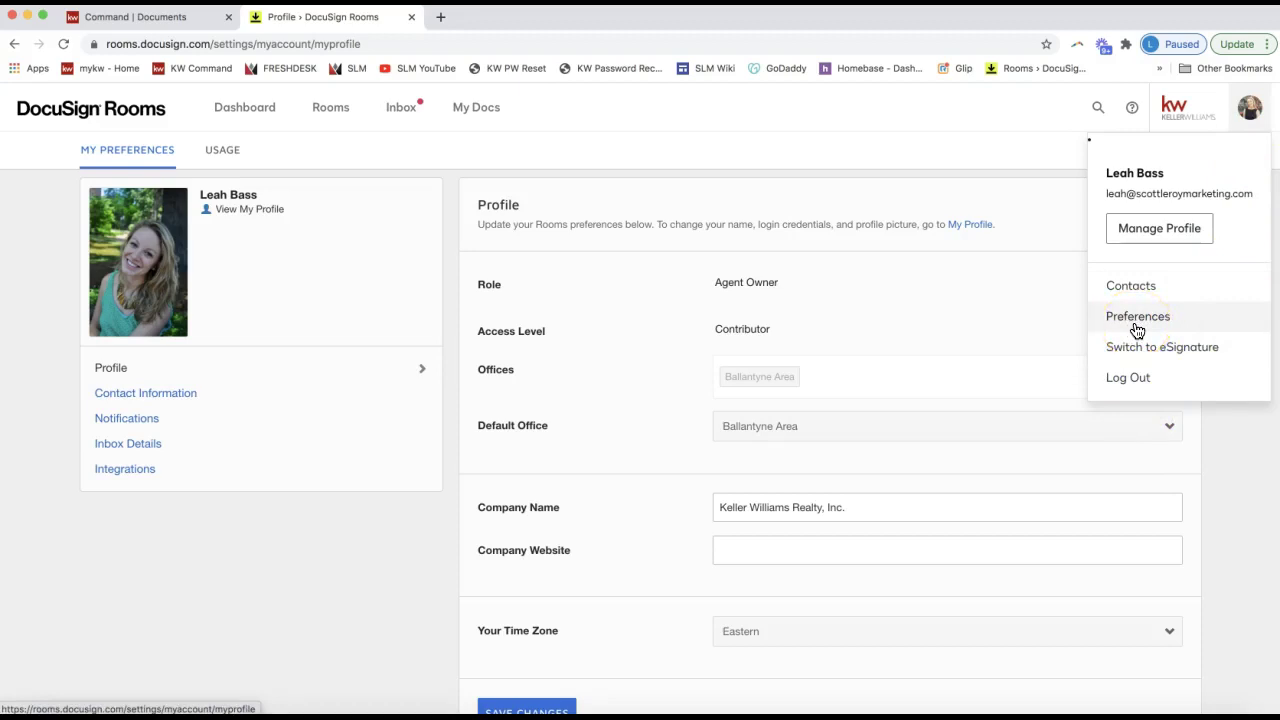
pyautogui.click(143, 472)
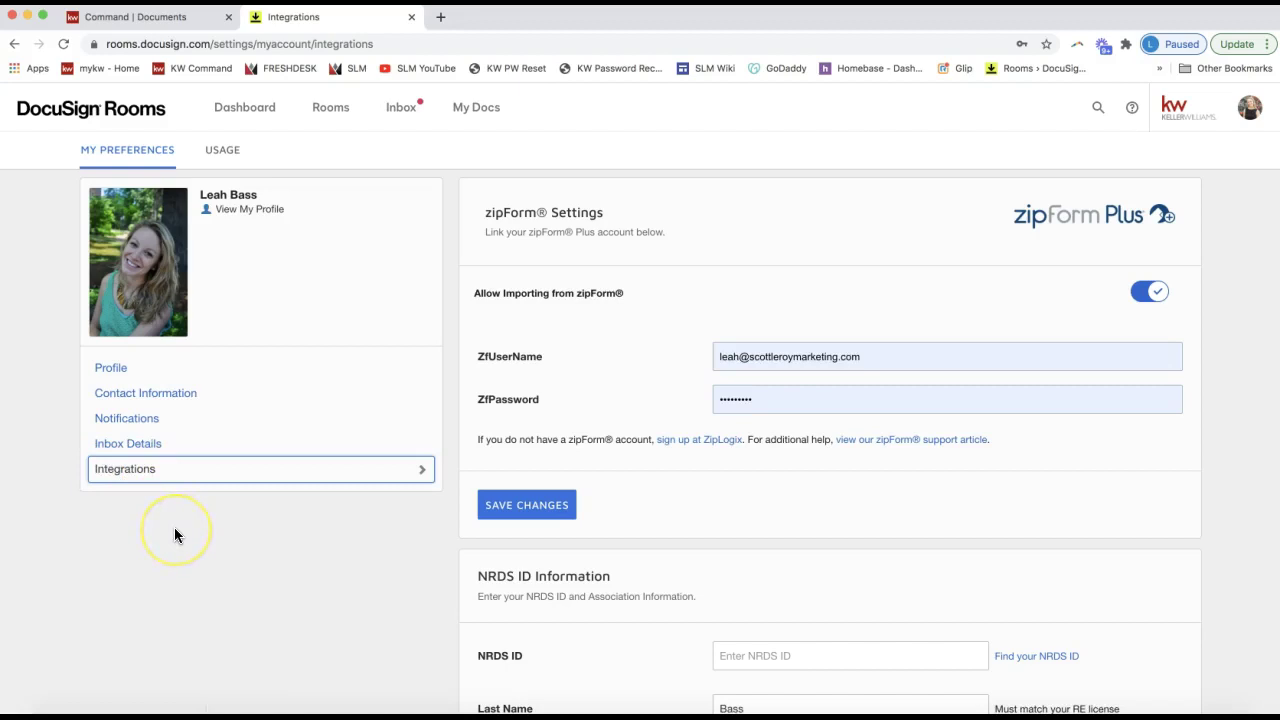
pyautogui.click(106, 467)
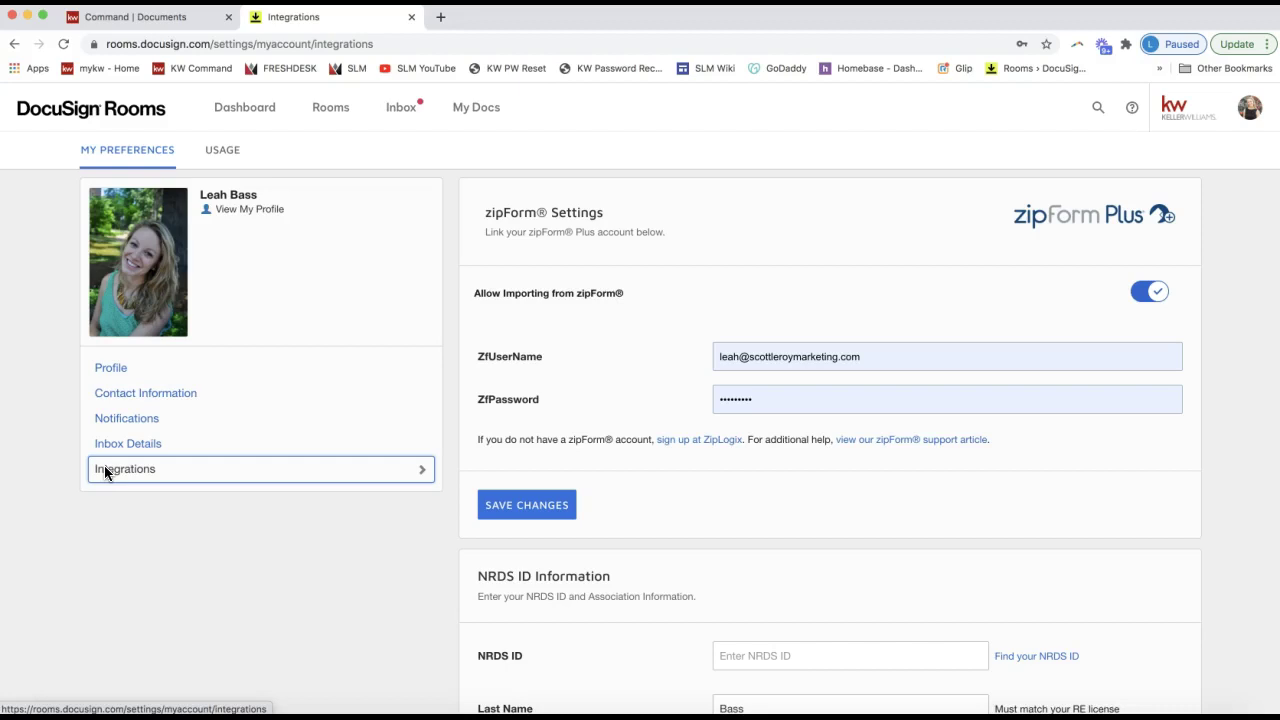
pyautogui.click(143, 470)
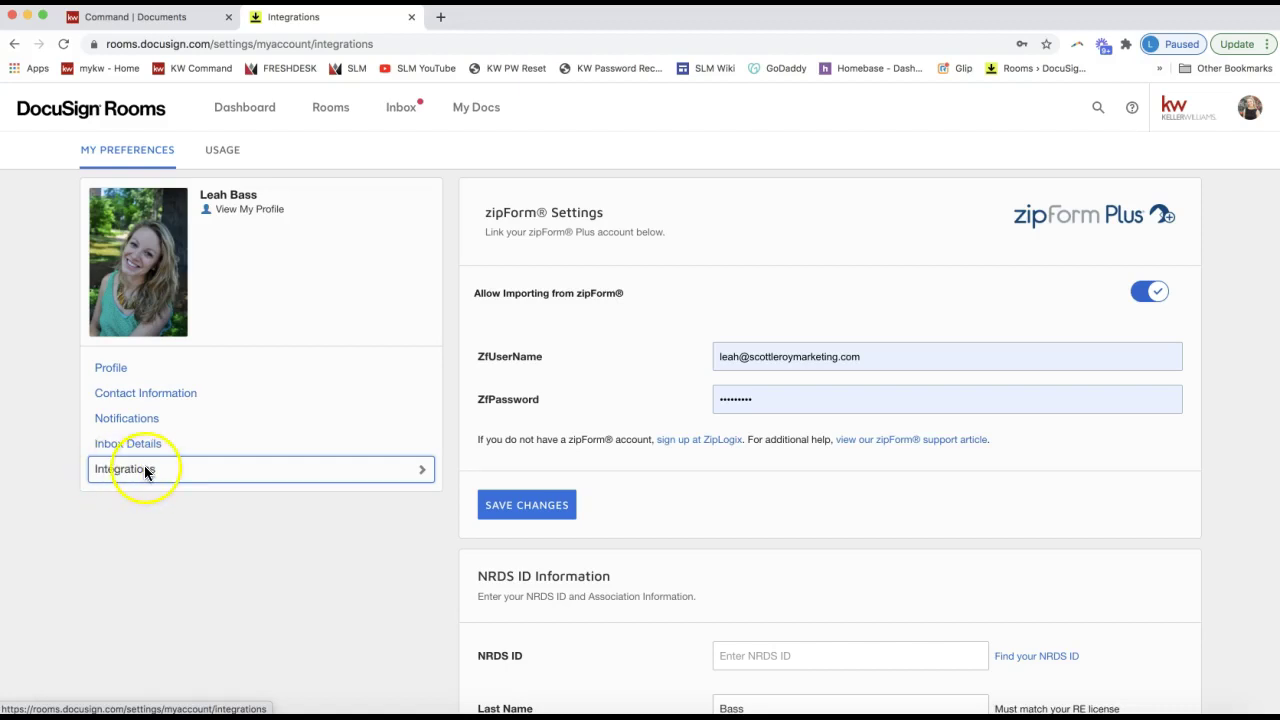
# Examine the NRDS ID Information section, including its NRDS ID and Last Name fields.
pyautogui.scroll(-3, 808, 518)
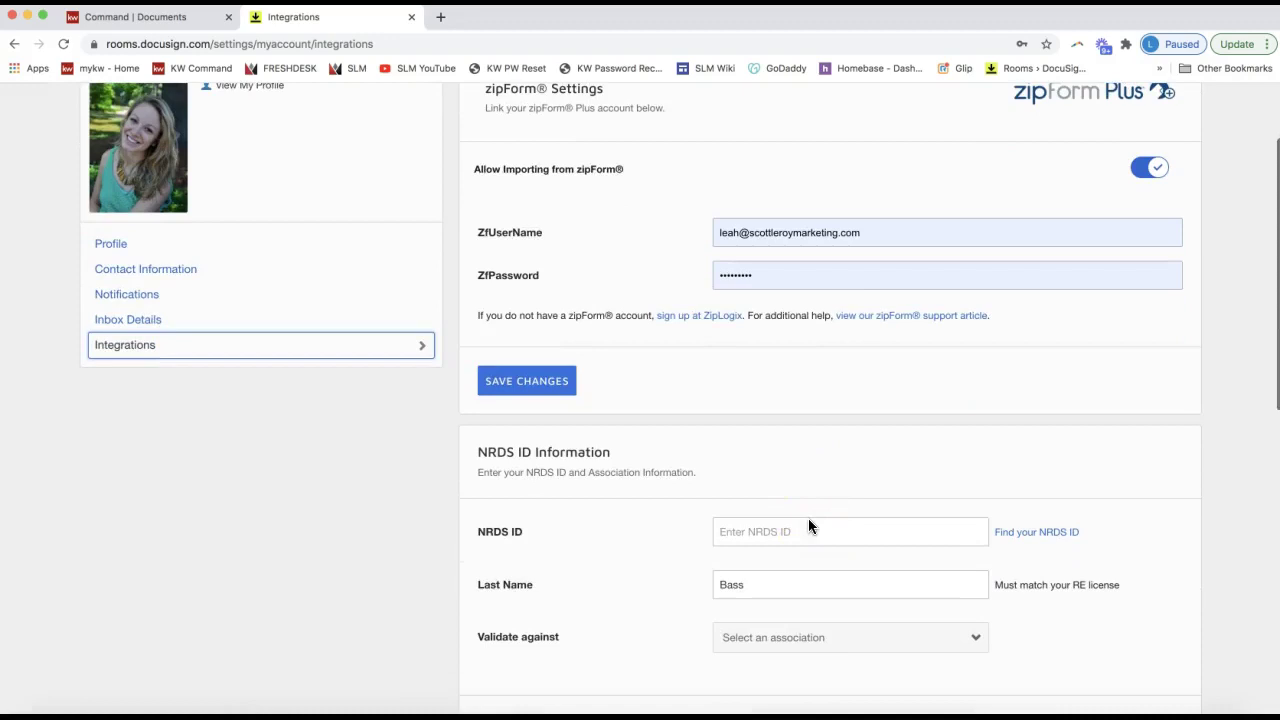
pyautogui.tripleClick(531, 452)
pyautogui.scroll(-2, 531, 452)
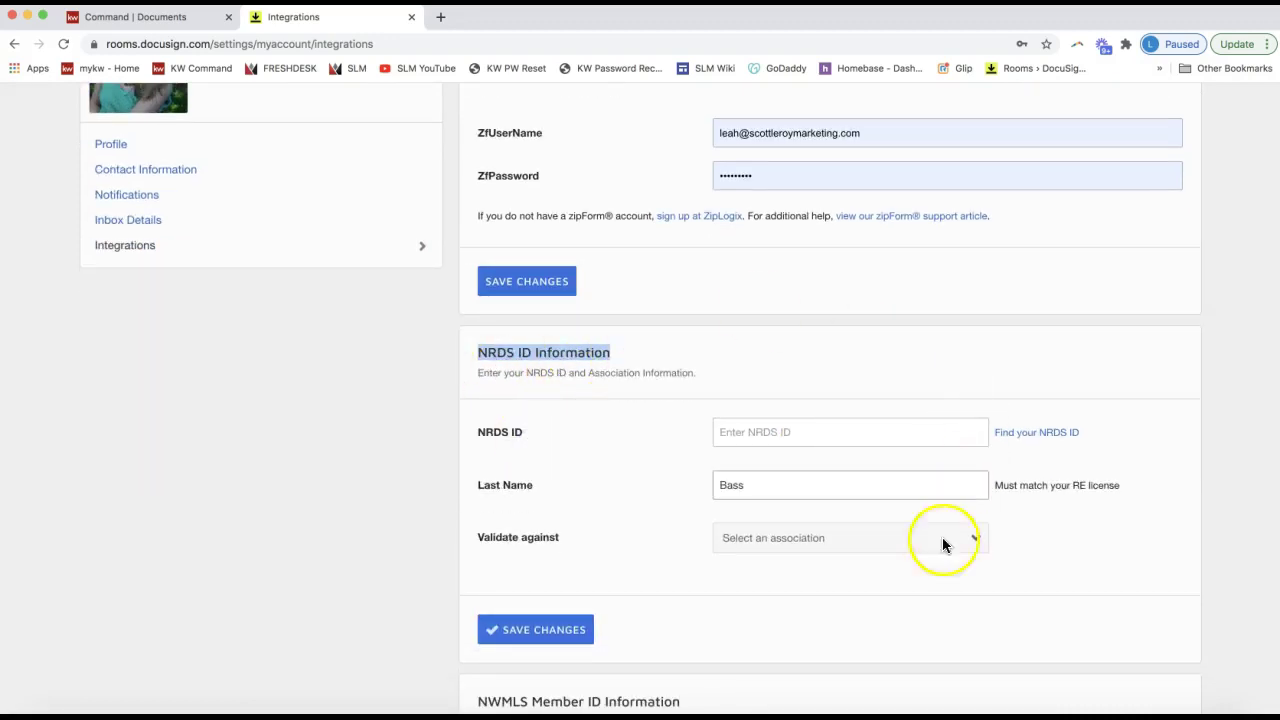
pyautogui.click(789, 432)
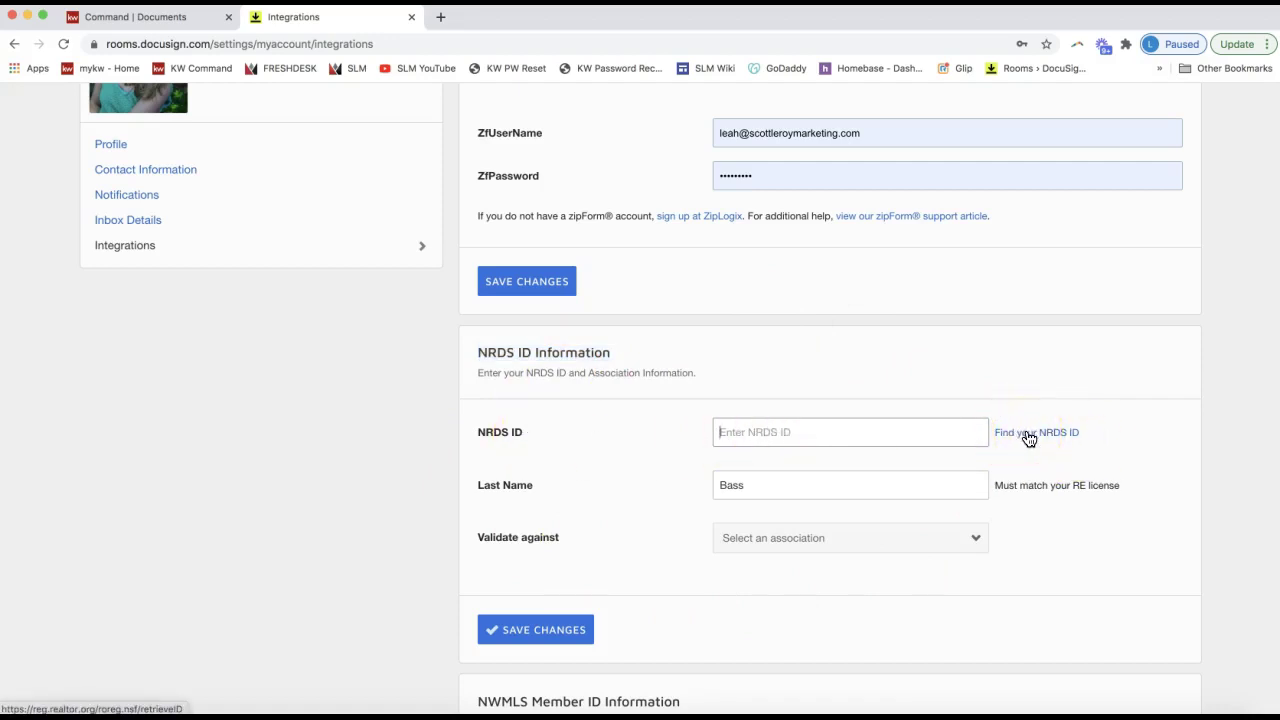
pyautogui.scroll(-2, 1027, 438)
pyautogui.click(838, 418)
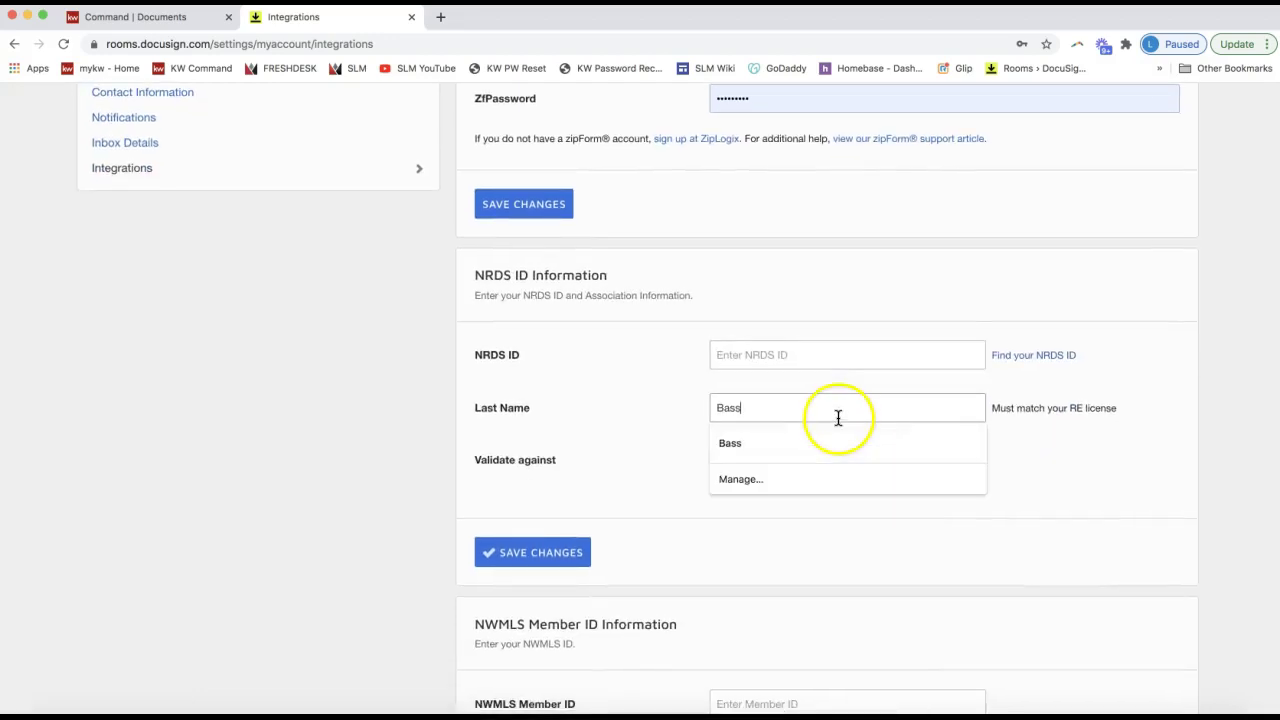
pyautogui.write('Bass')
pyautogui.click(607, 413)
# Look through the associations available for validating the NRDS ID and close the list without choosing one.
pyautogui.click(817, 468)
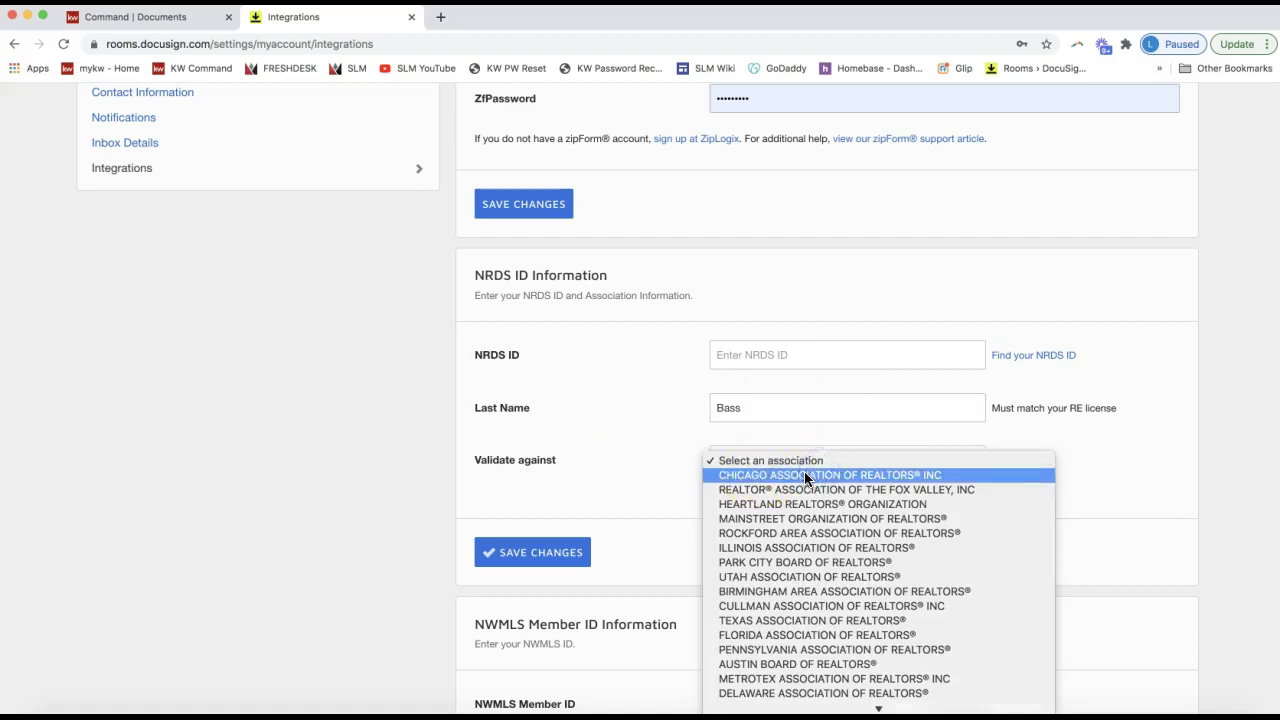
pyautogui.scroll(-4, 806, 478)
pyautogui.scroll(-10, 805, 477)
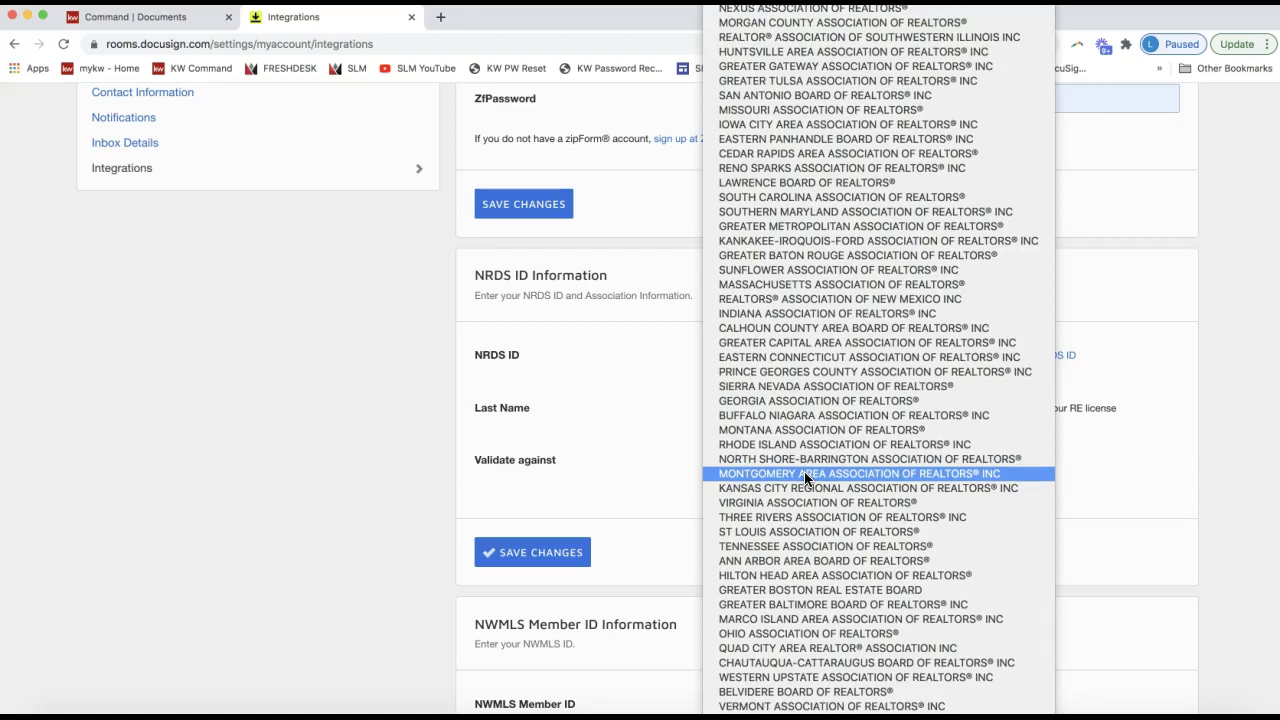
pyautogui.click(878, 549)
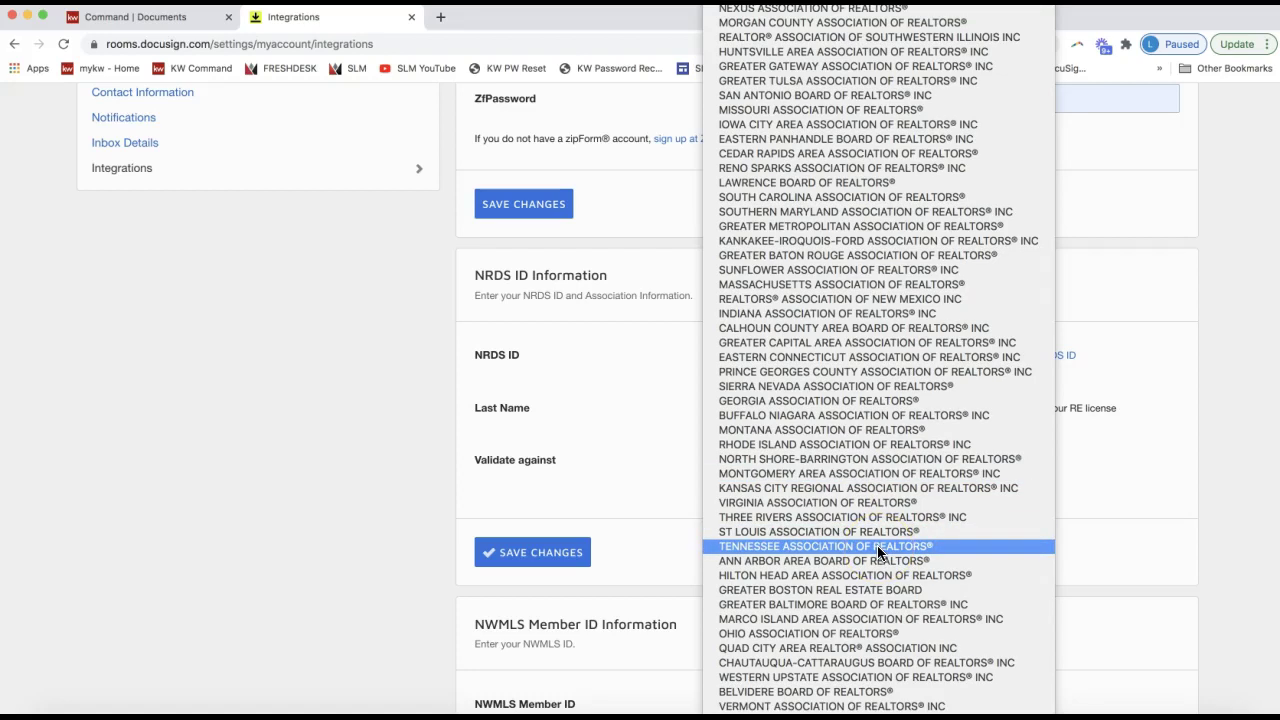
pyautogui.moveTo(877, 545); pyautogui.dragTo(876, 241)
pyautogui.scroll(5, 876, 241)
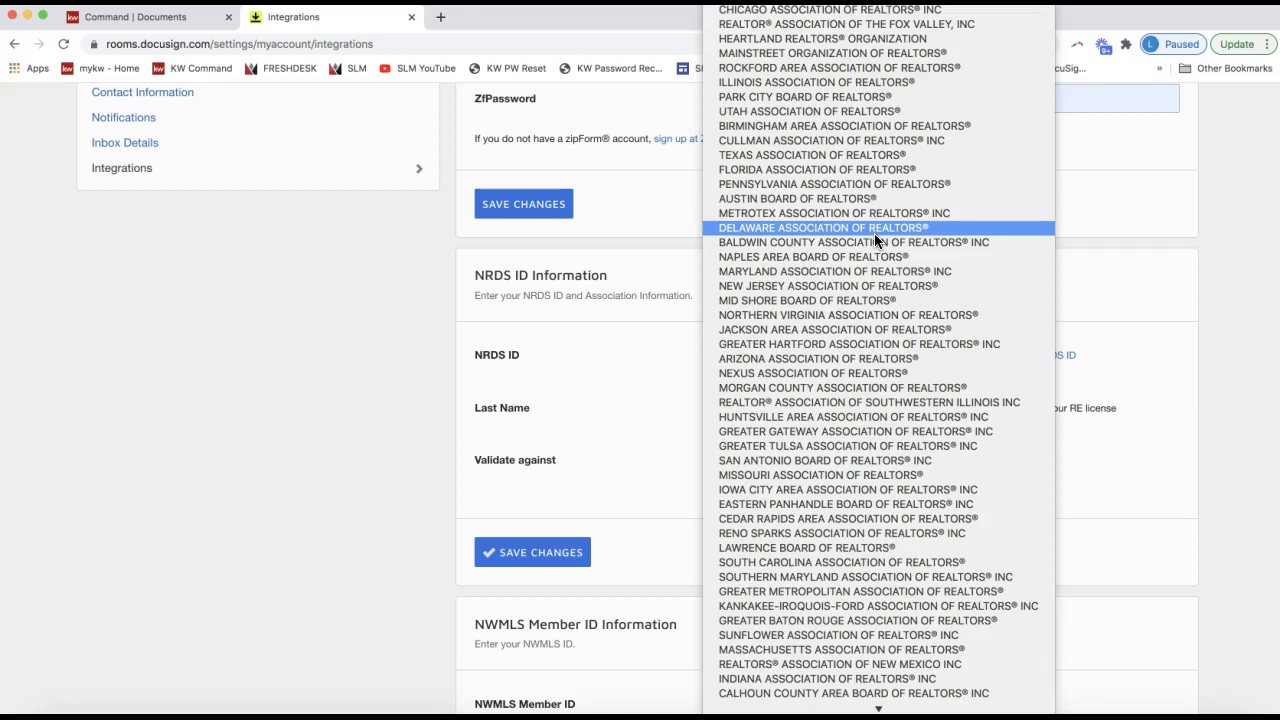
pyautogui.click(781, 402)
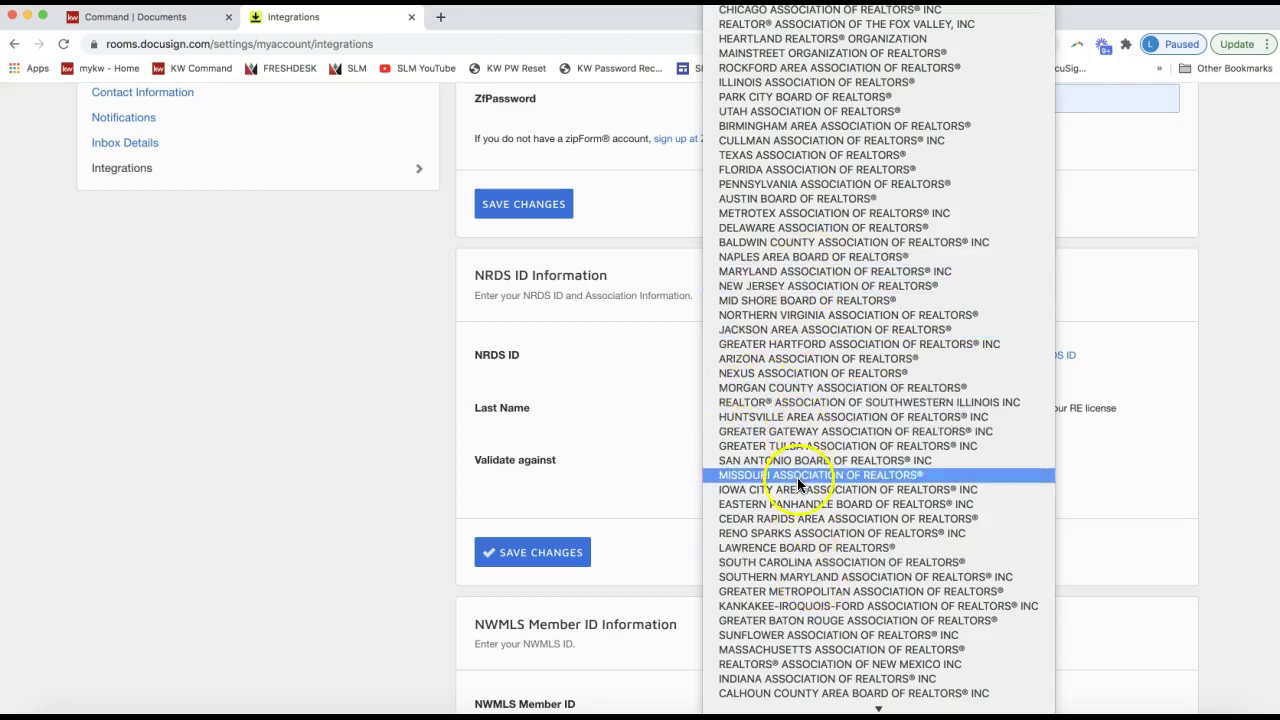
pyautogui.click(389, 416)
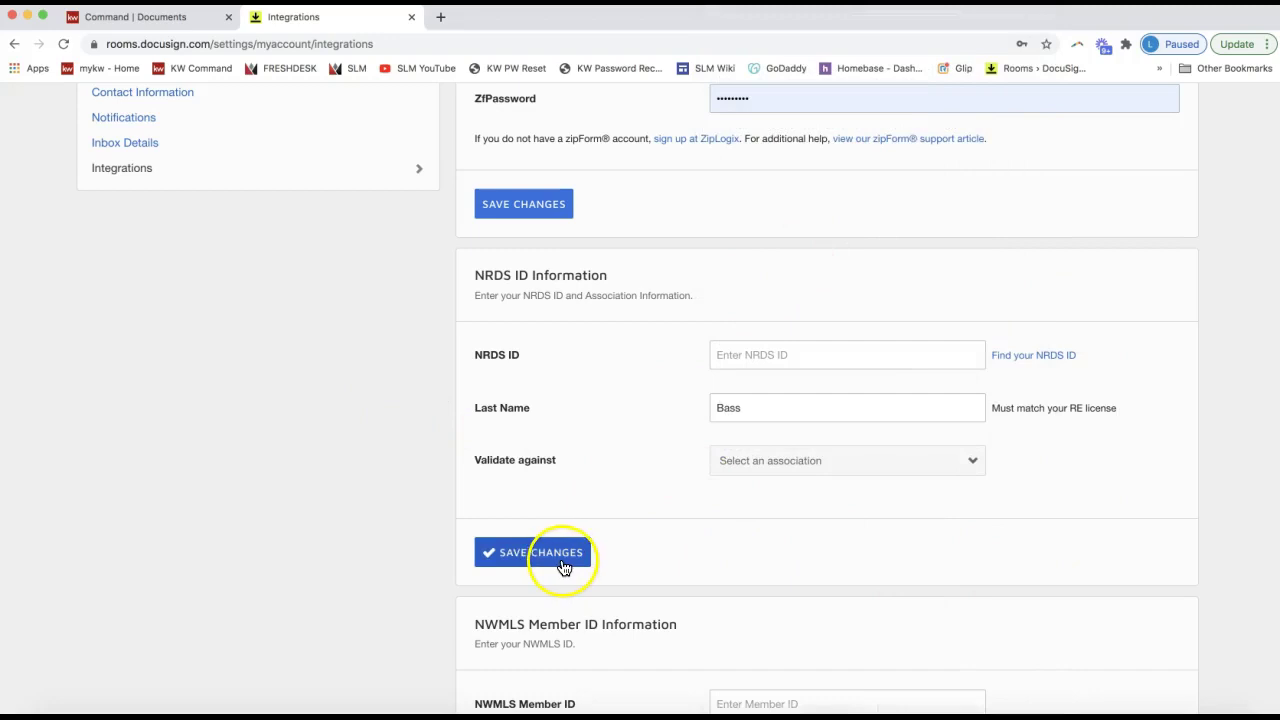
# Highlight the NRDS ID Information heading and return to the zipForm Settings section.
pyautogui.click(519, 276)
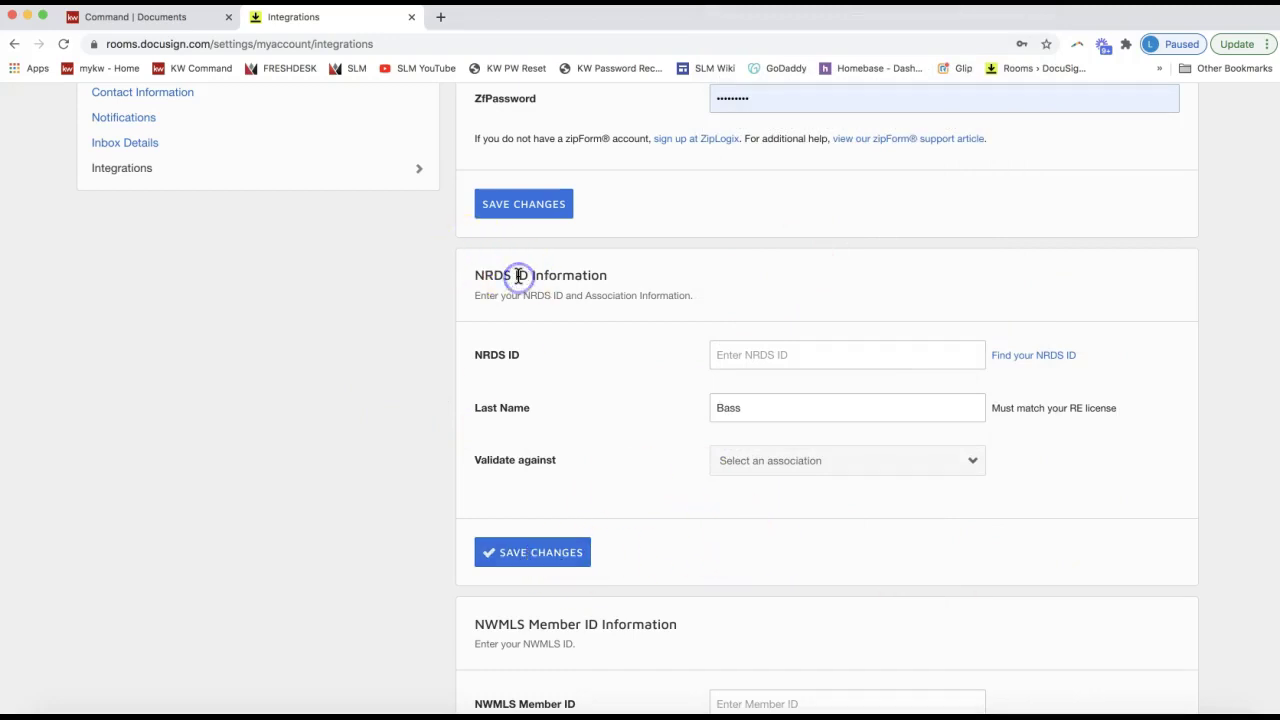
pyautogui.tripleClick(519, 276)
pyautogui.scroll(2, 634, 371)
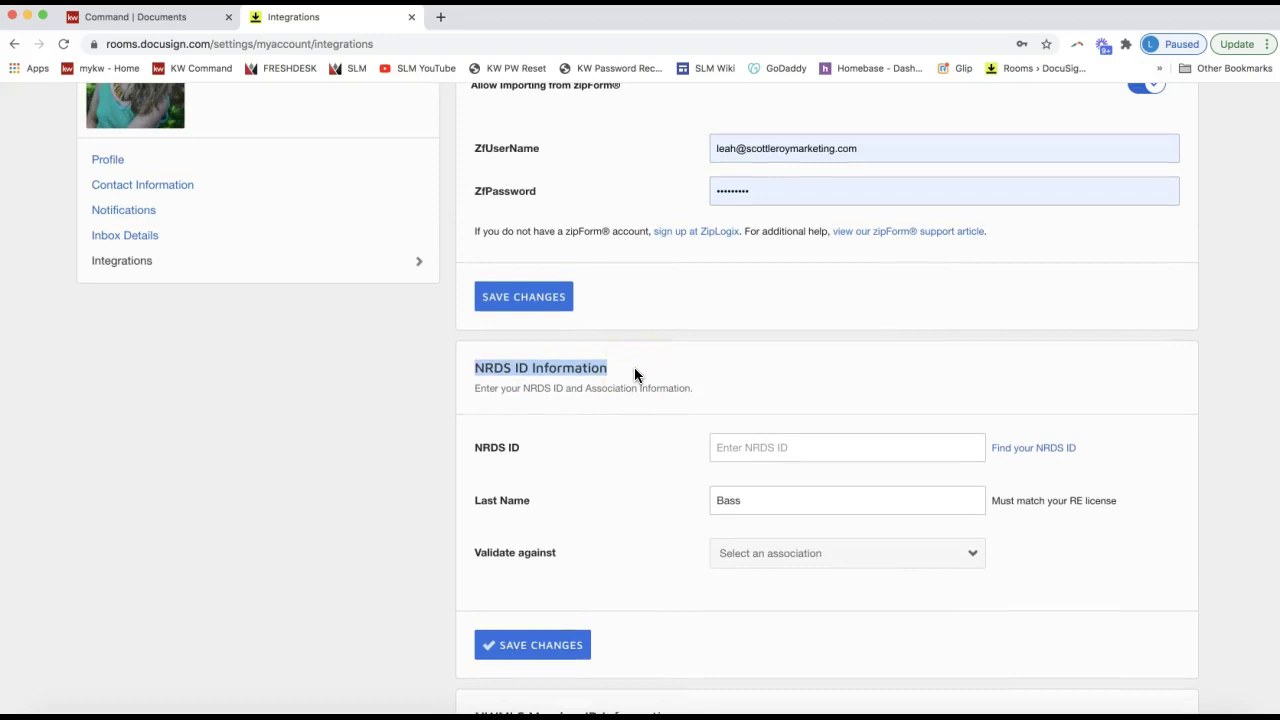
pyautogui.scroll(4, 635, 370)
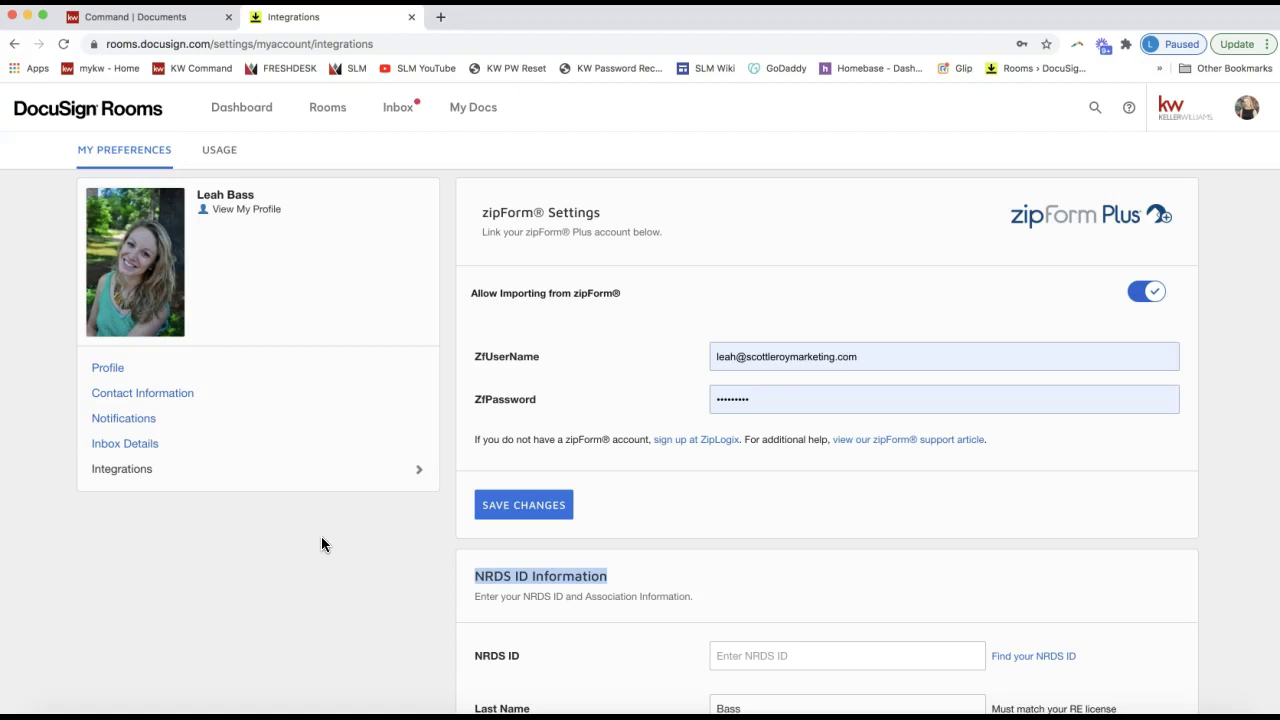
# Highlight the ZfUserName label, the NRDS ID label and the first name shown in the profile.
pyautogui.doubleClick(506, 354)
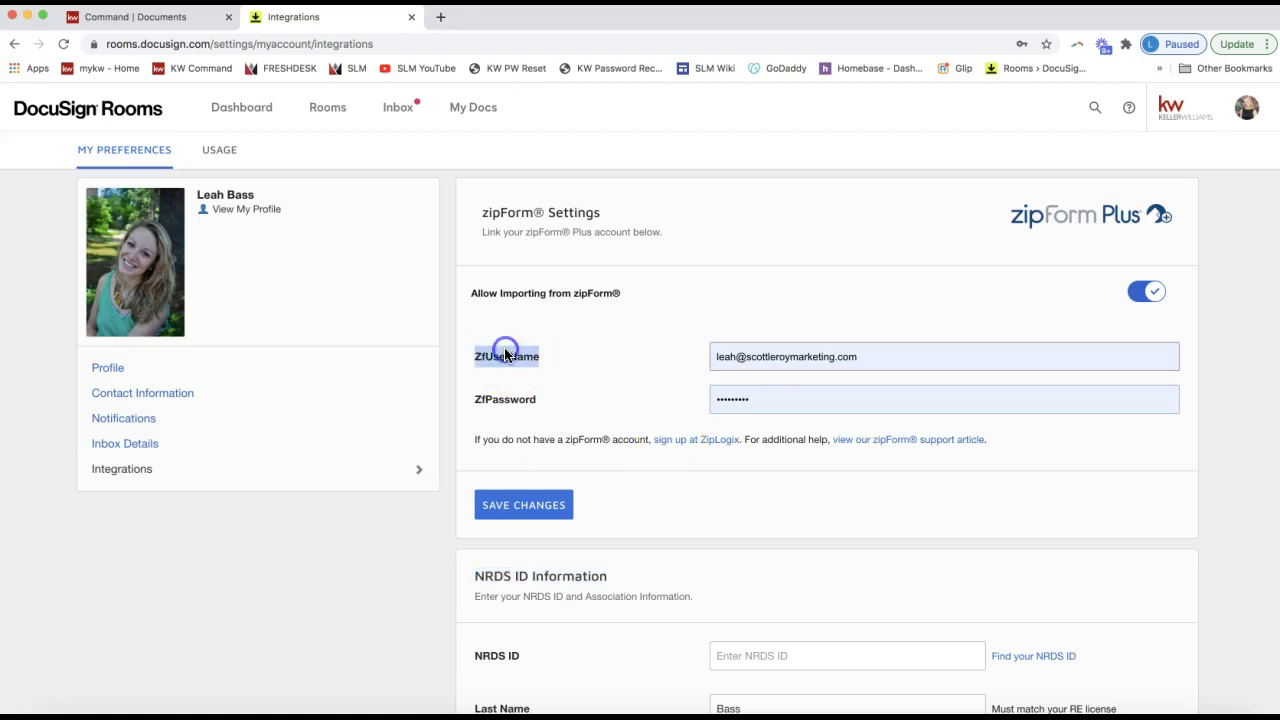
pyautogui.click(489, 658)
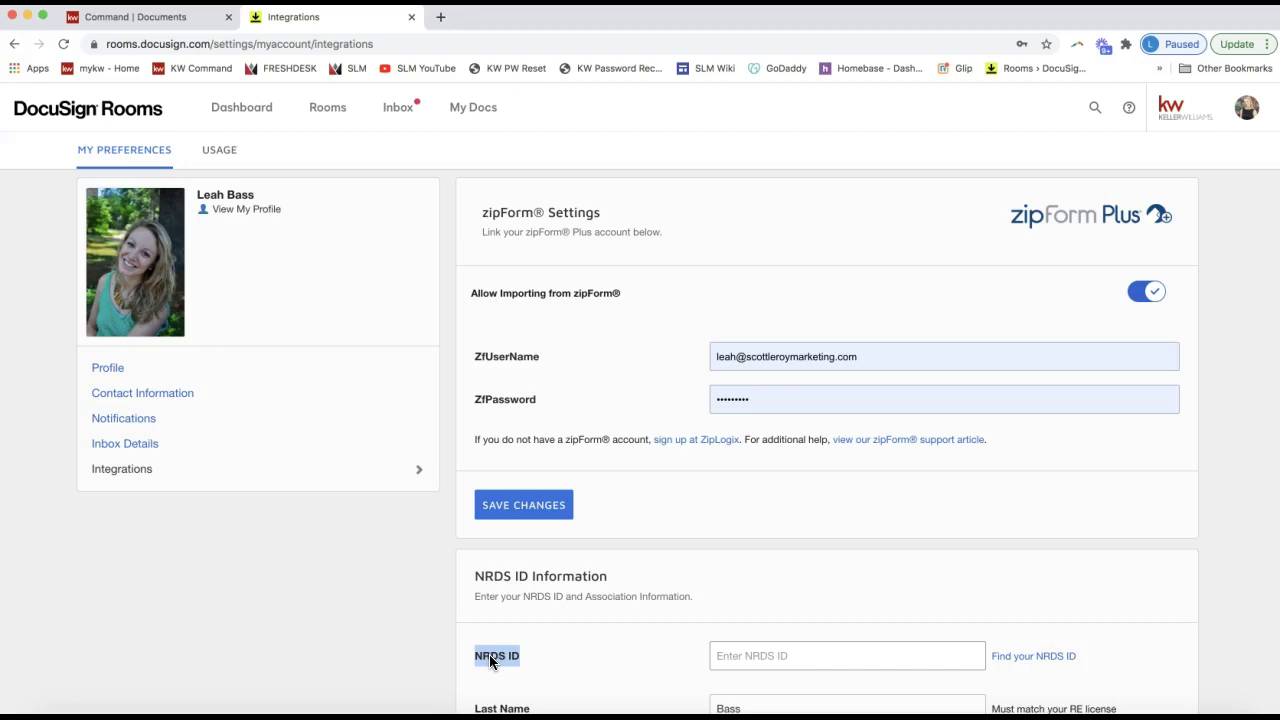
pyautogui.click(212, 194)
pyautogui.doubleClick(212, 194)
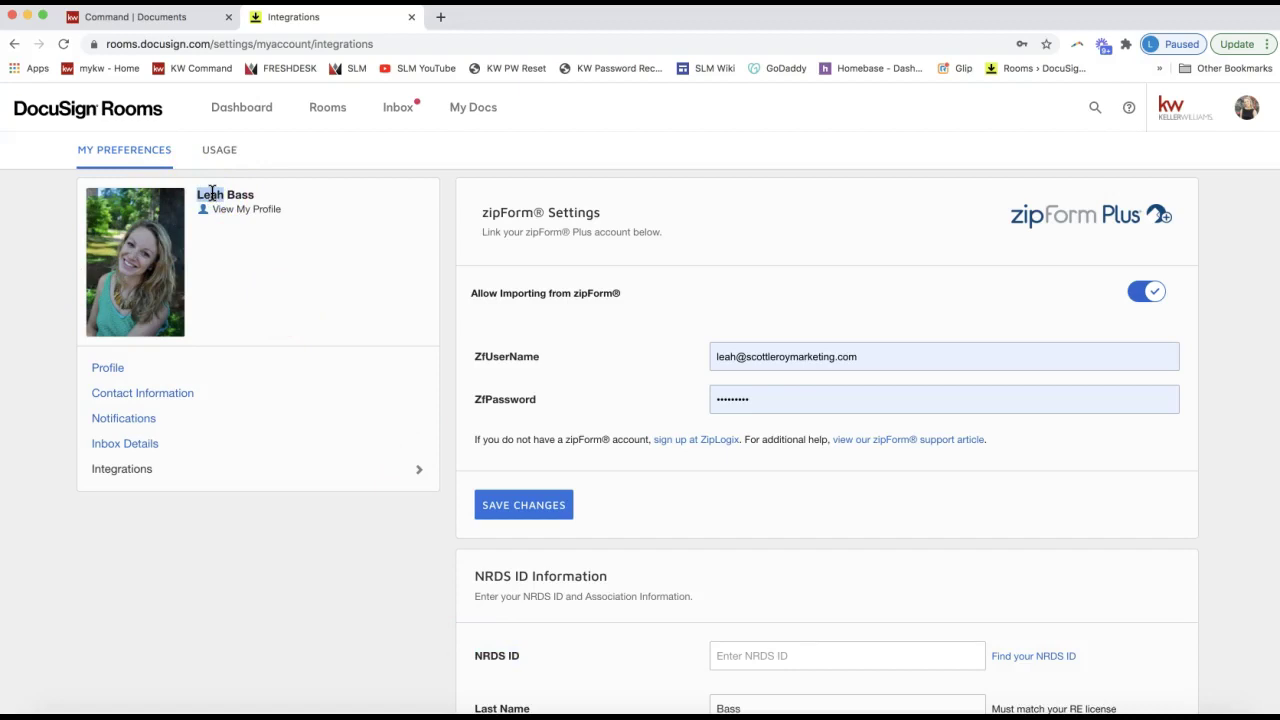